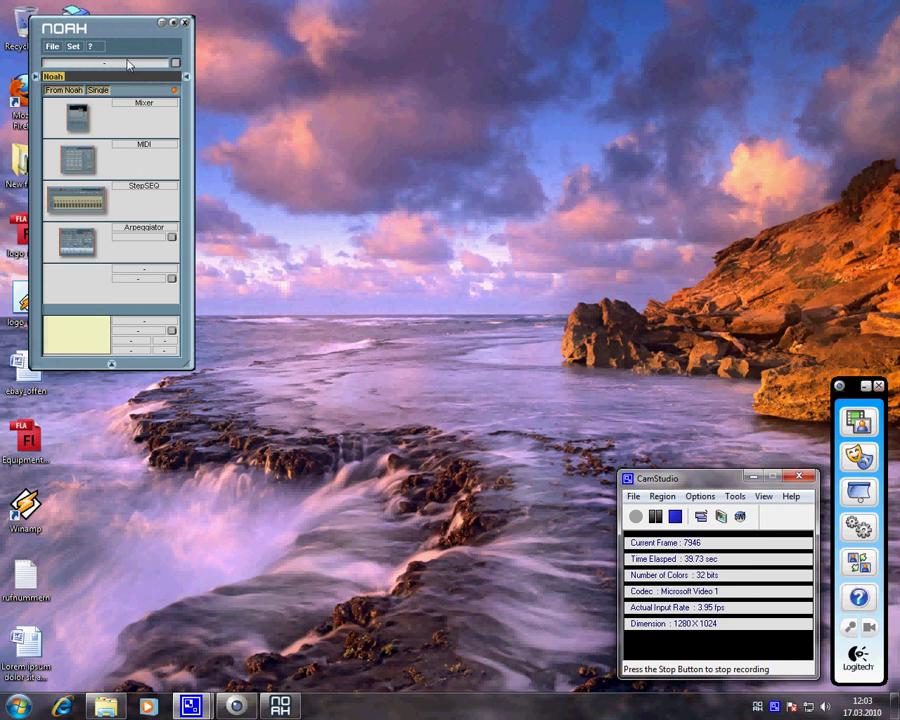
Move the NOAH control window to the screen centre and select the bottom empty slot.
drag(105, 30, 323, 142)
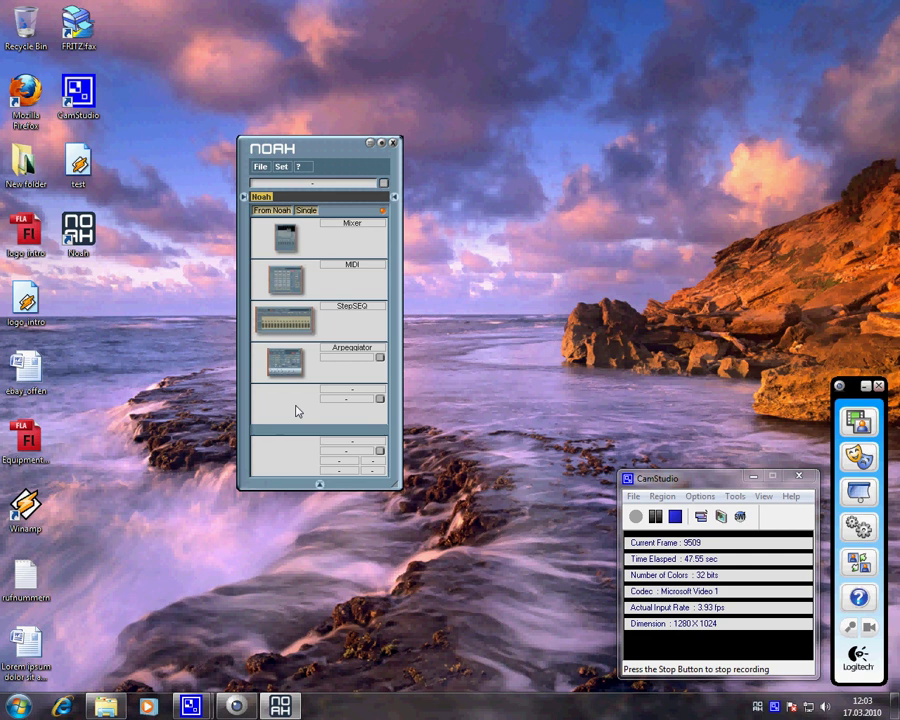
click(286, 412)
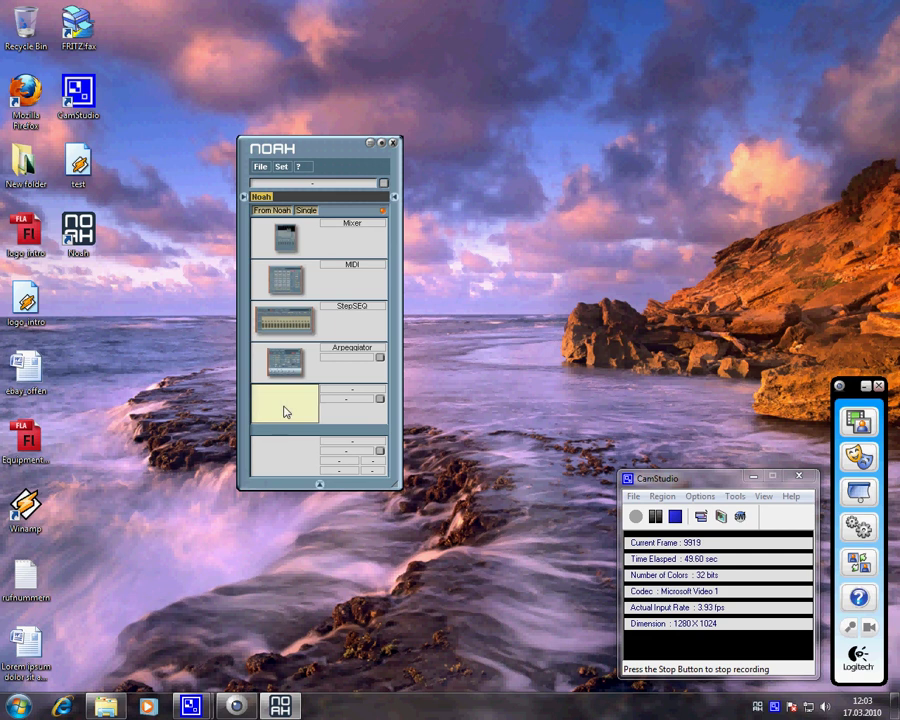
click(289, 463)
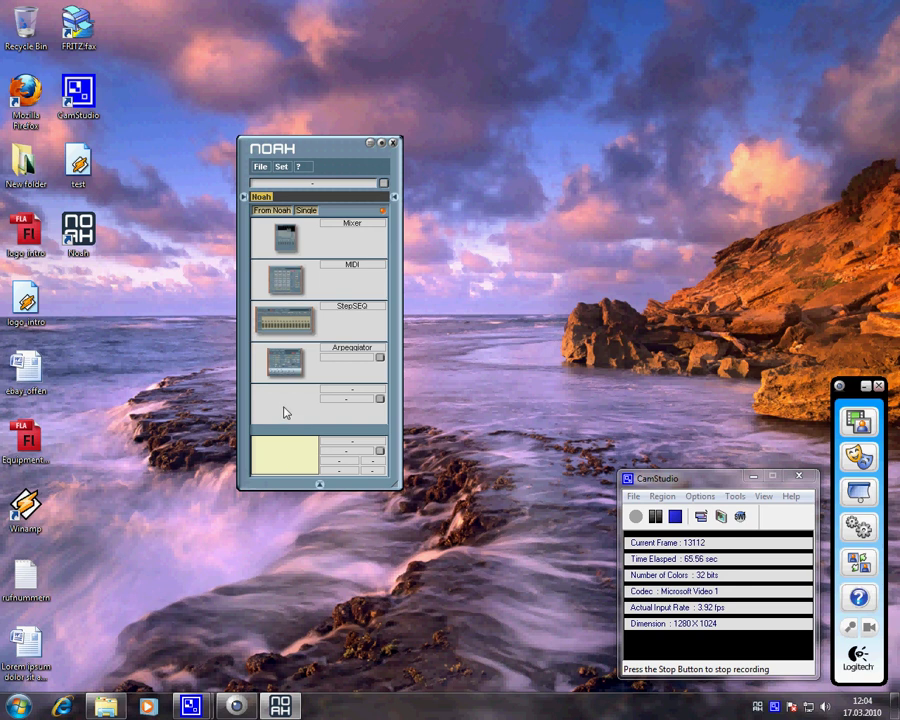
Try loading Vectron P, then Pro One, into the bottom slot; neither loads.
right_click(290, 461)
mouse_move(297, 466)
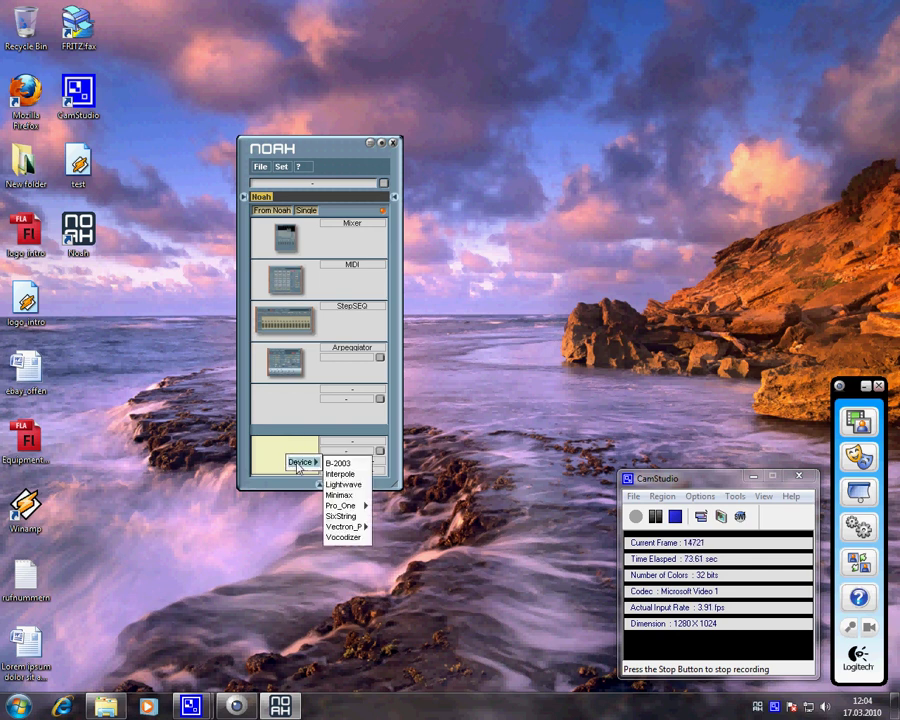
mouse_move(350, 526)
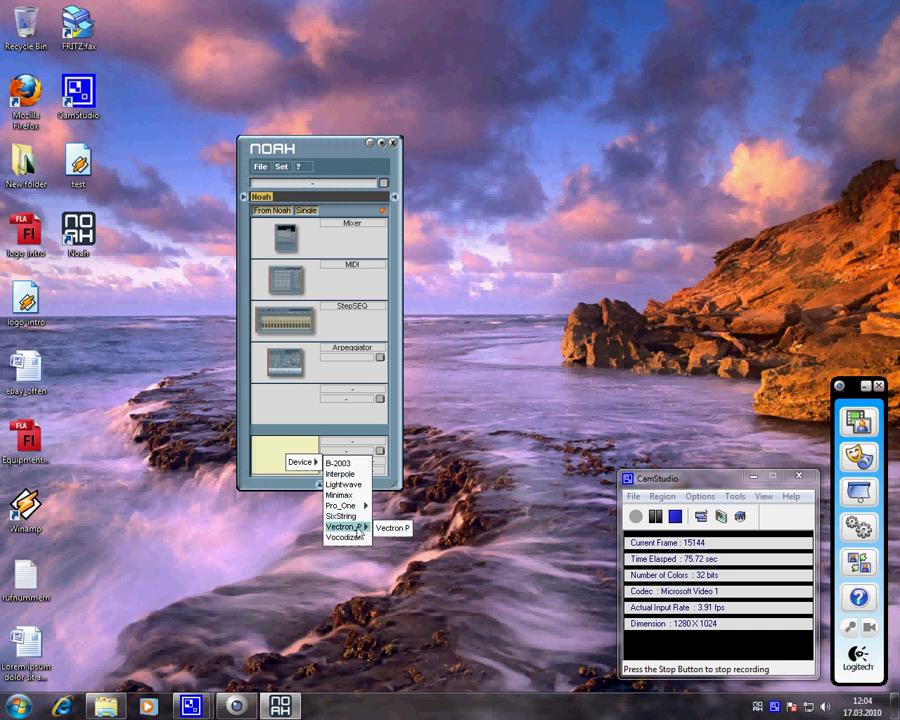
click(396, 536)
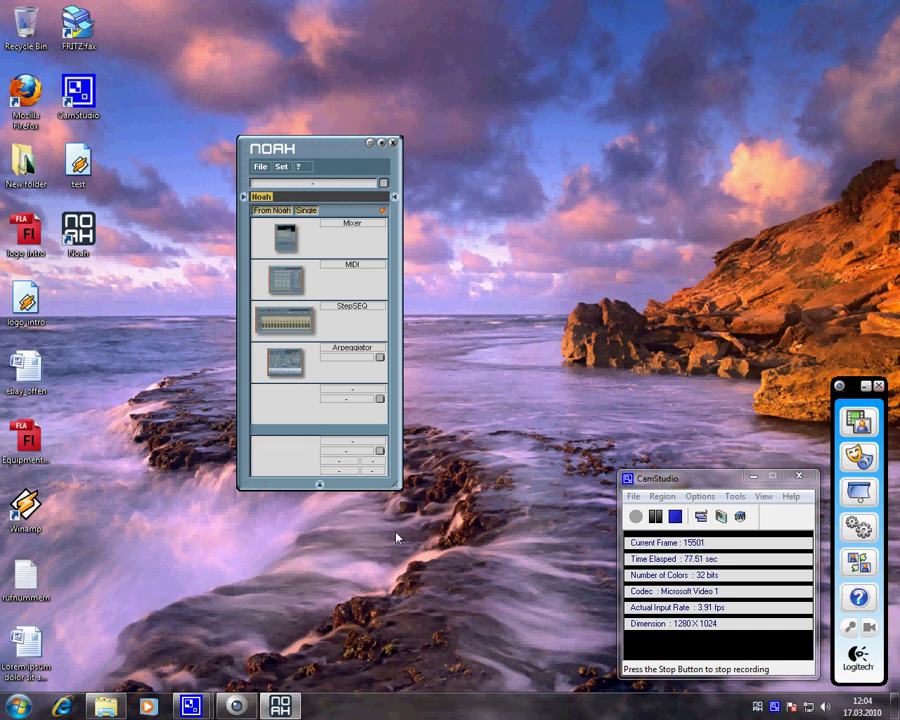
right_click(295, 460)
mouse_move(360, 508)
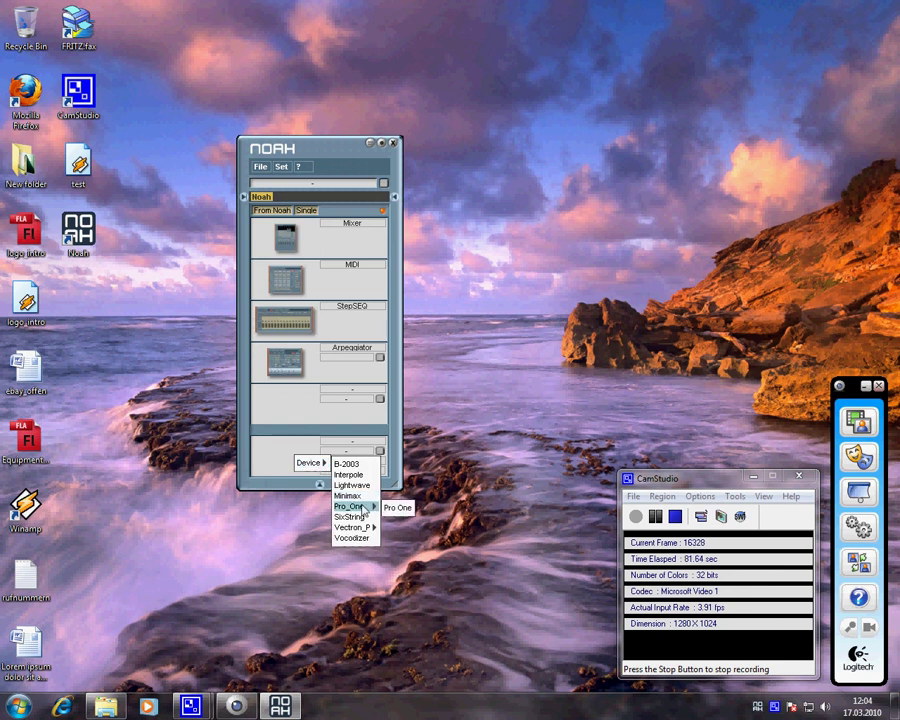
click(397, 507)
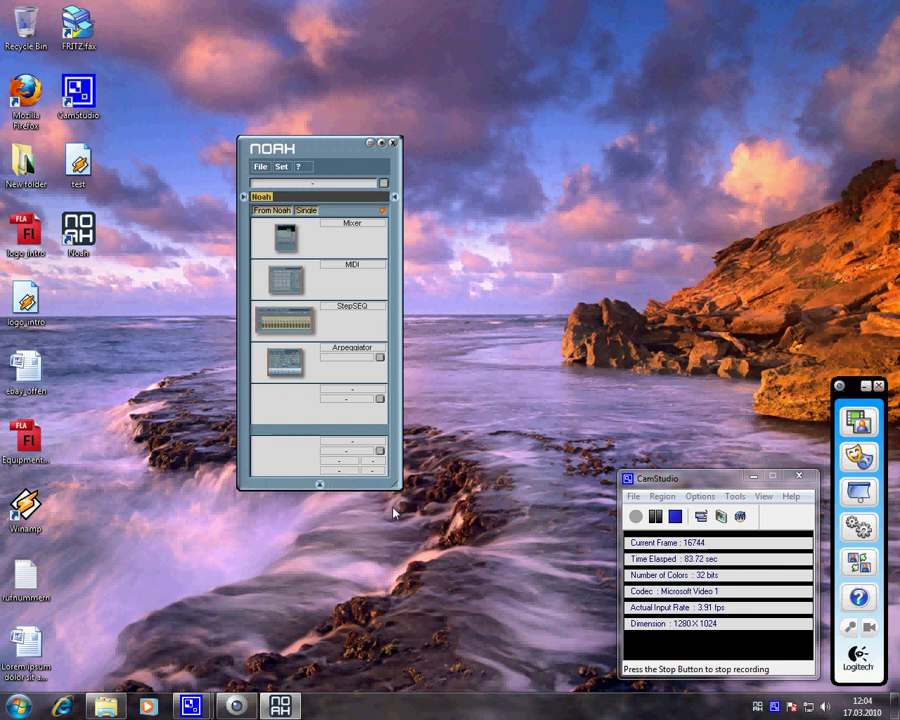
Load the Minimax synth into the bottom slot, running the 'A True Classic !' preset.
right_click(290, 456)
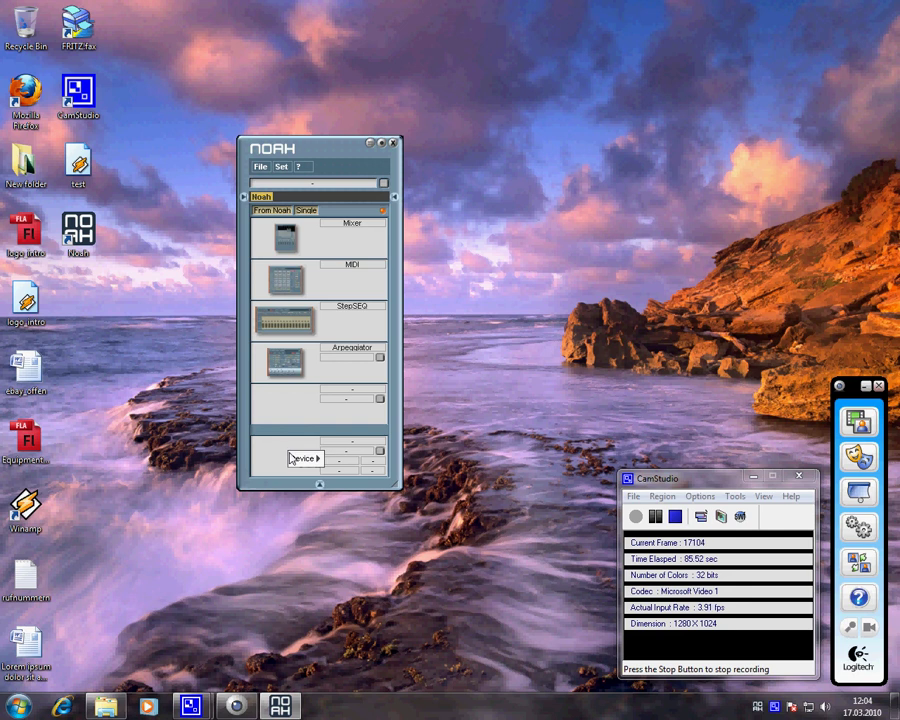
mouse_move(302, 458)
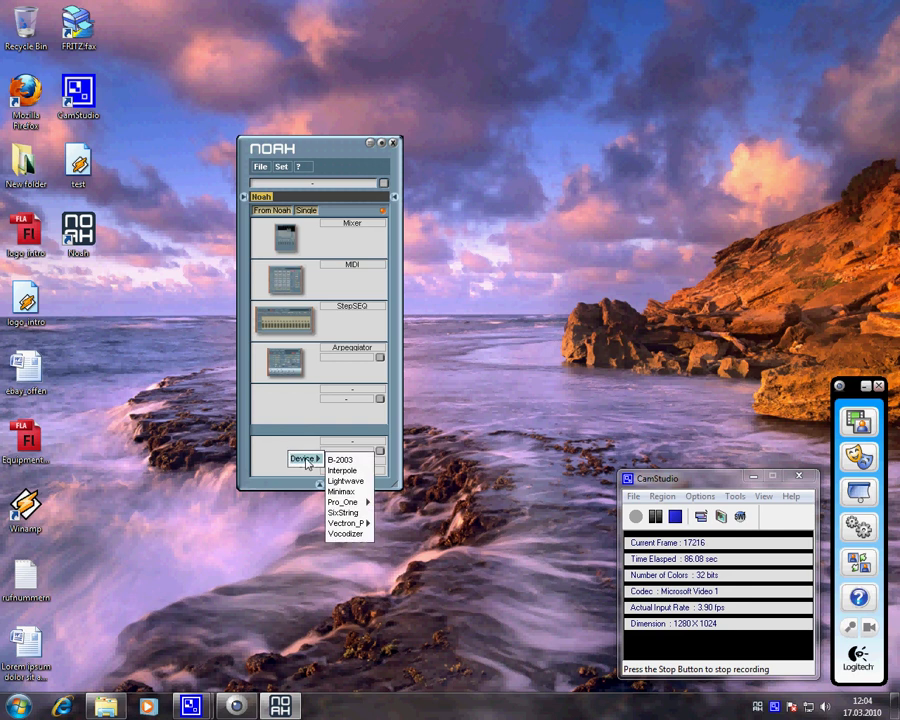
click(349, 493)
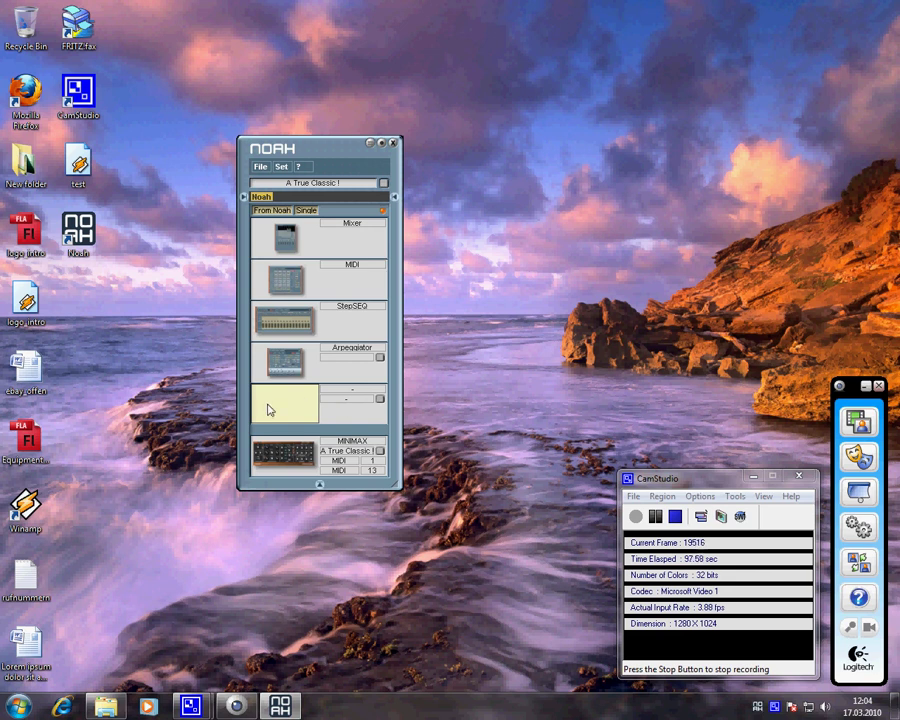
Swap the bottom slot's Minimax for Pro One, leaving the bottom slot empty.
right_click(285, 456)
mouse_move(298, 462)
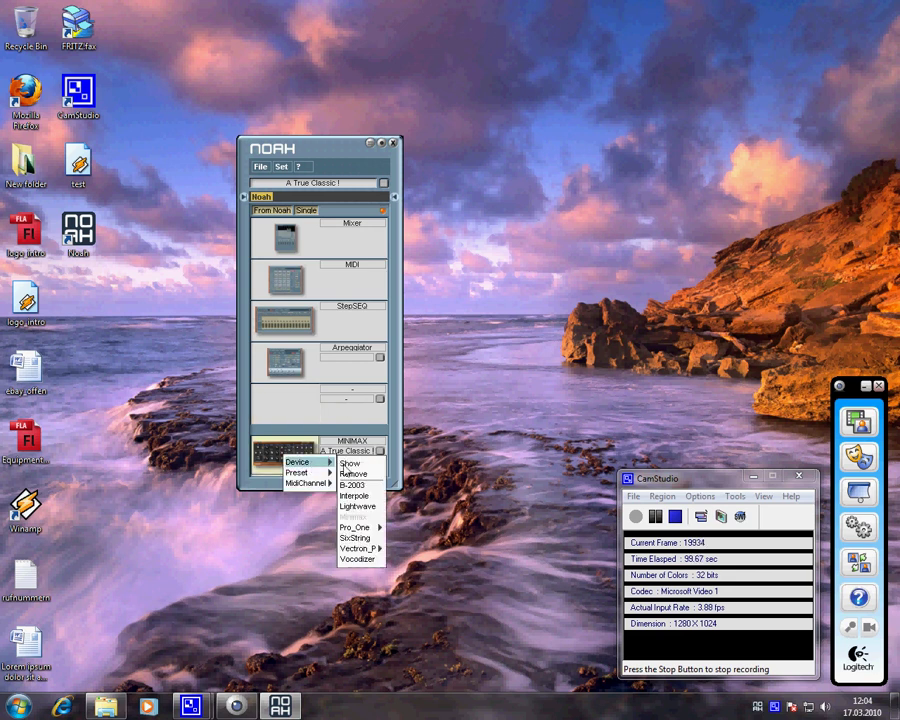
click(396, 526)
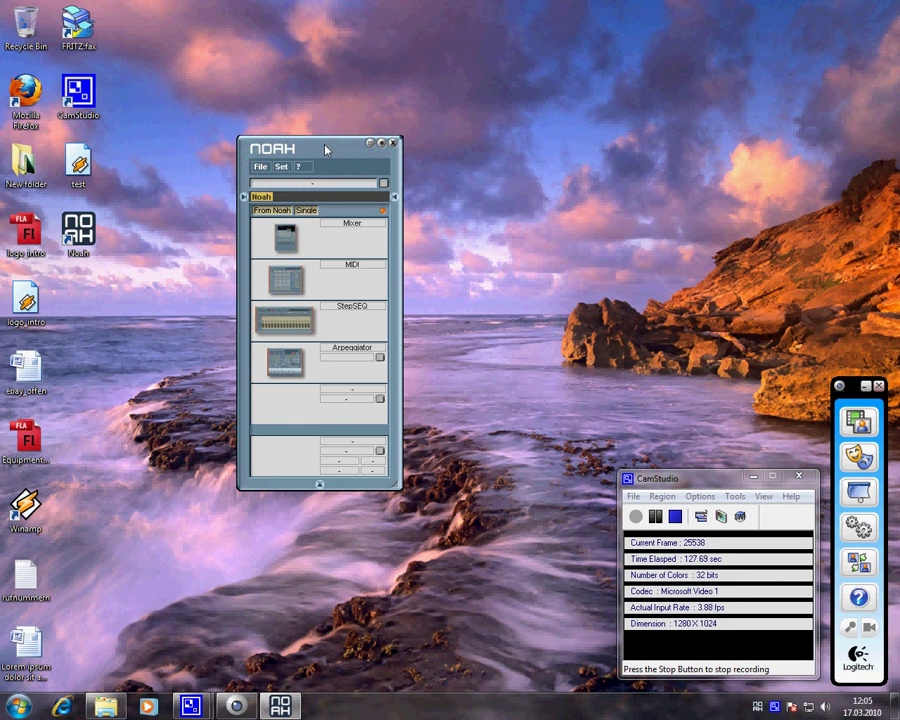
click(300, 420)
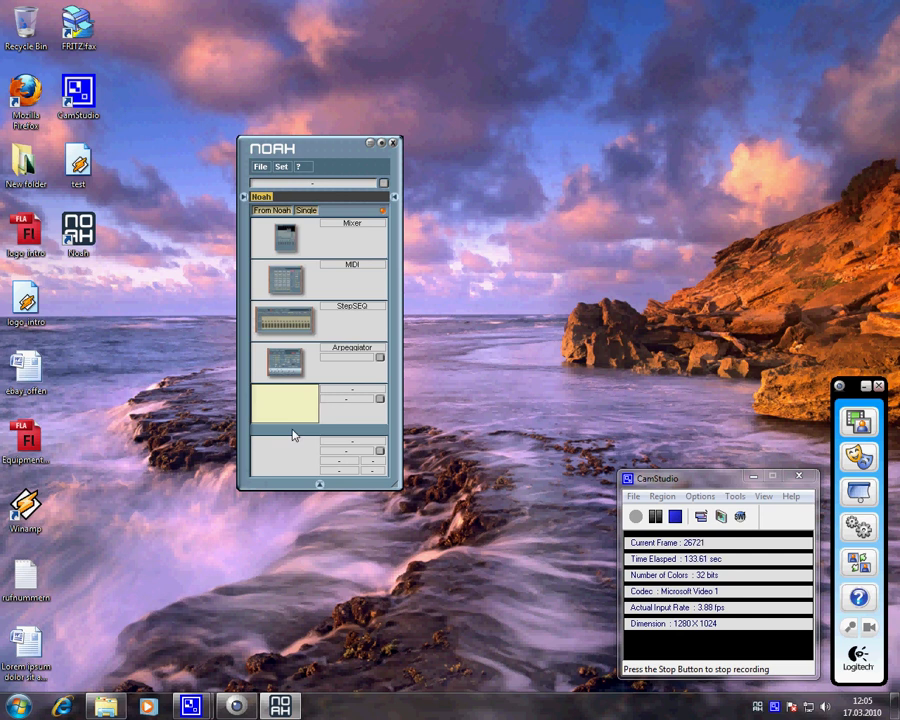
click(290, 452)
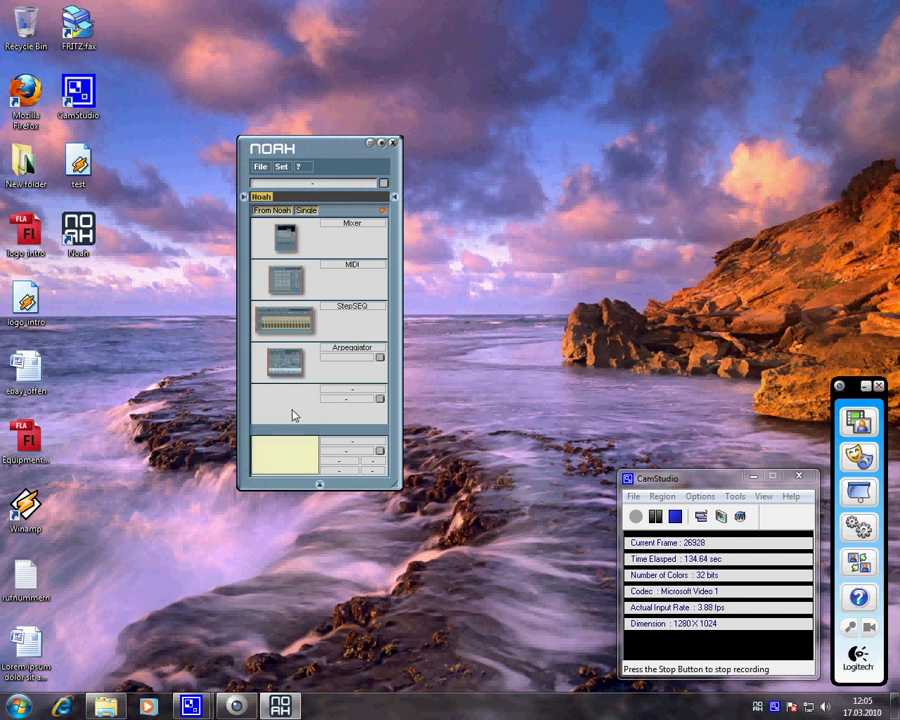
Launch Internet Explorer, go to fso.net16.net and skip the site's intro.
click(62, 705)
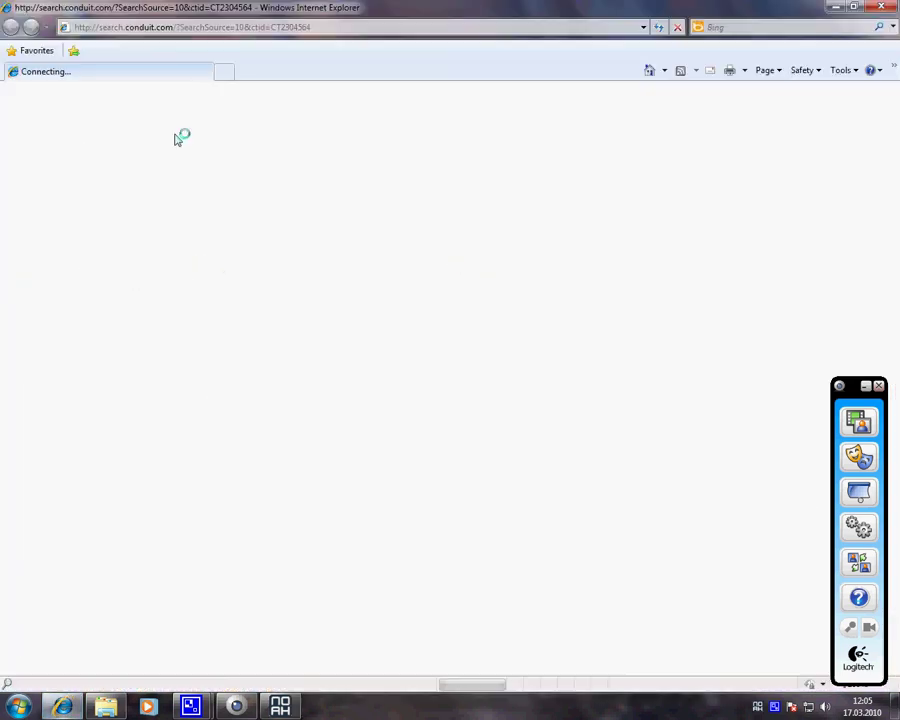
click(198, 27)
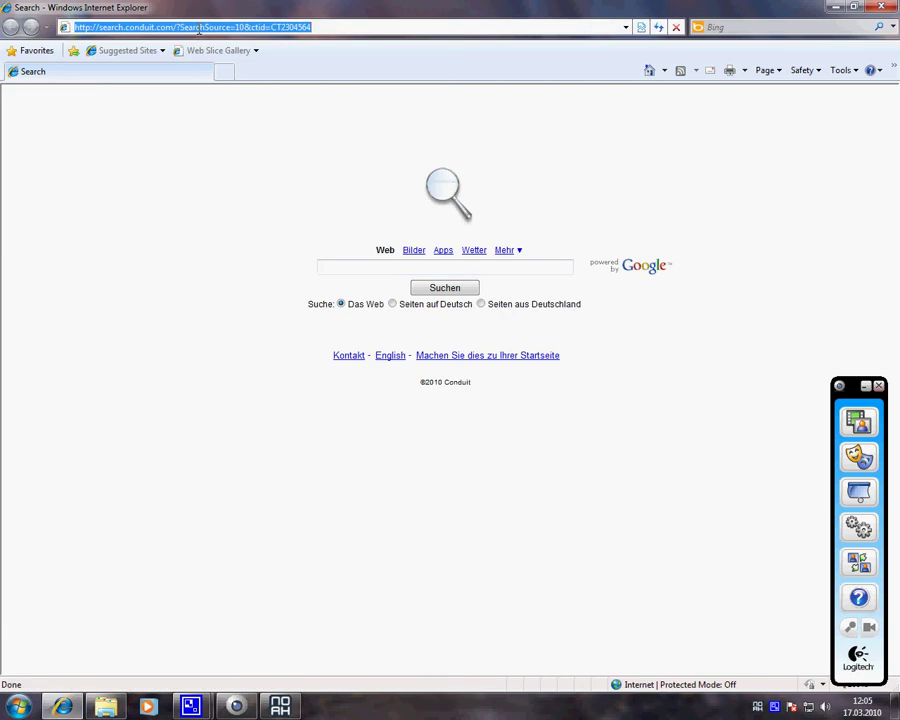
text(fso)
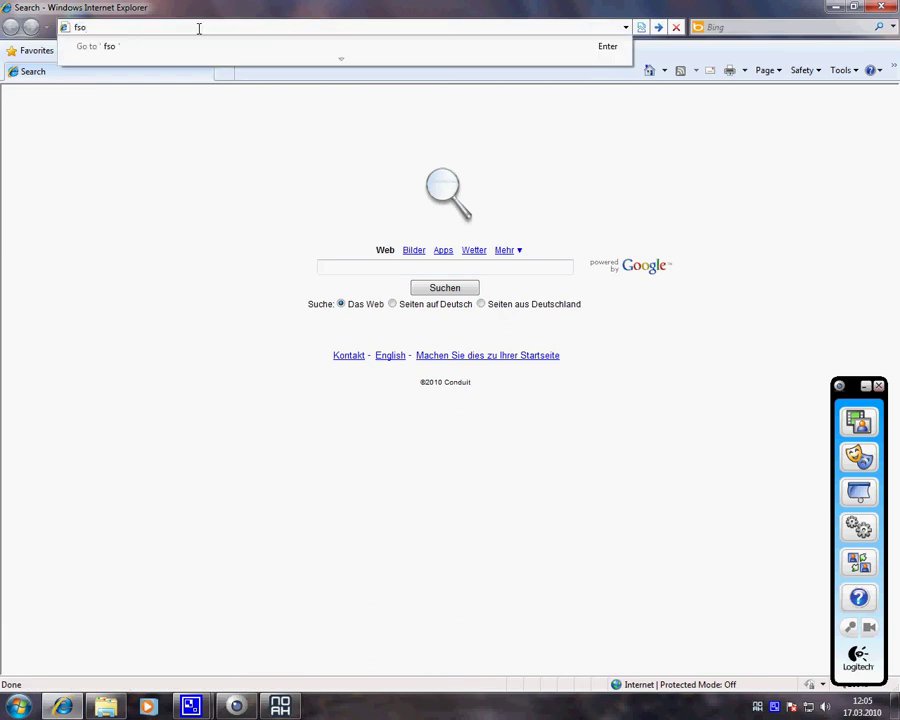
text(.net16.net)
key(Return)
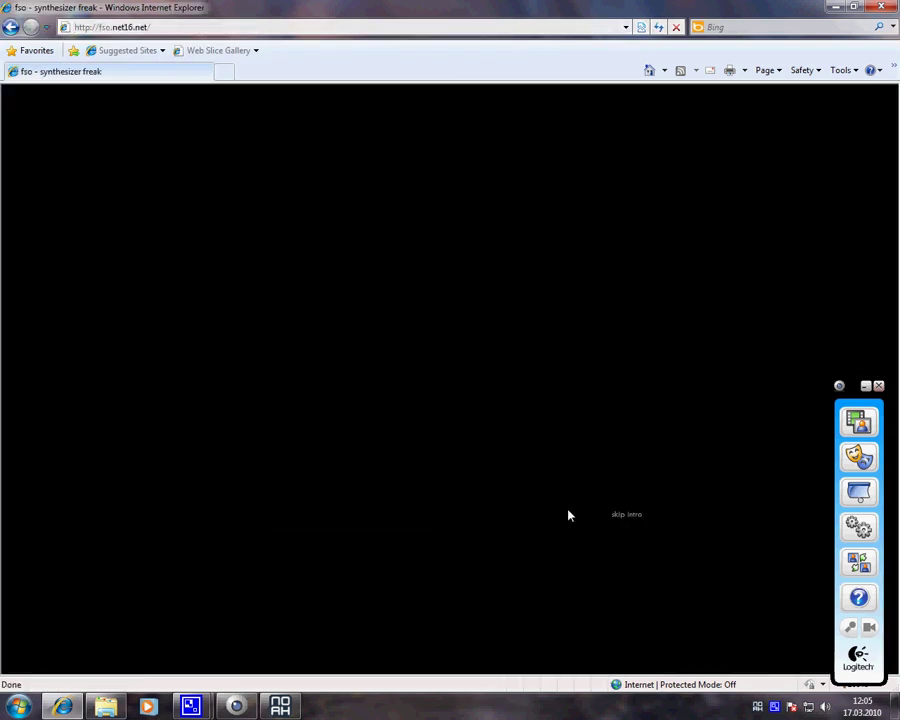
click(626, 516)
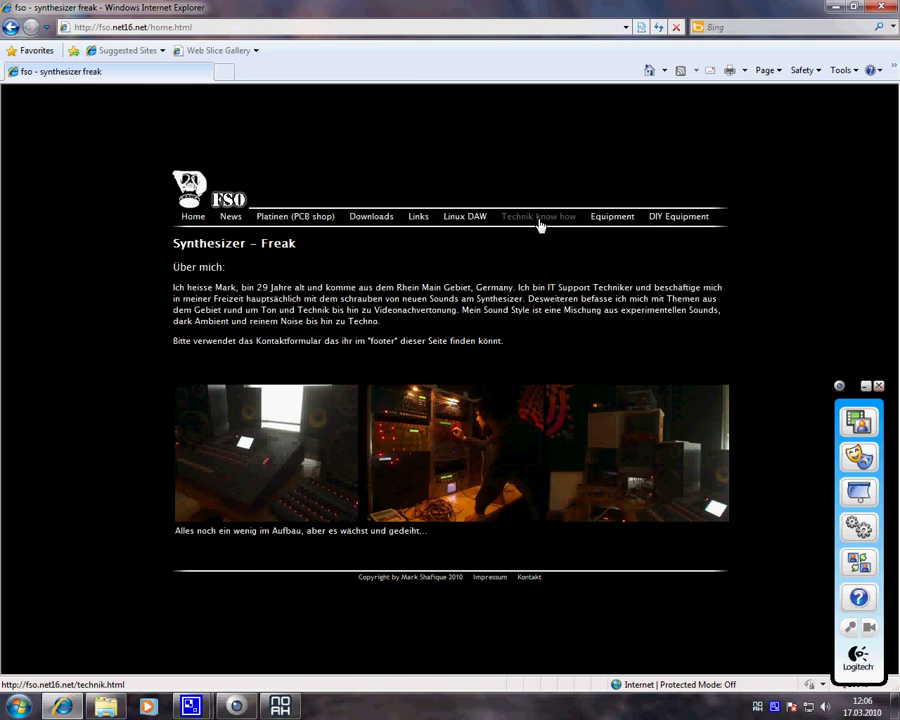
Open the 'Creamware Noah Software Problem v 1.1' article under Technik know how and scroll to its v1.0/v1.1 backup links.
click(538, 220)
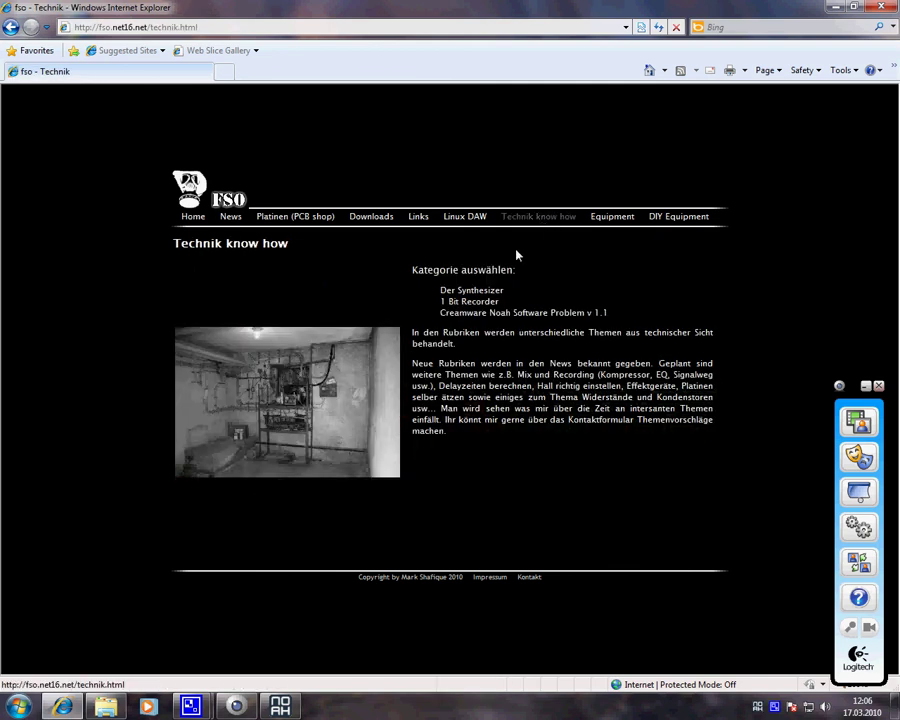
click(518, 318)
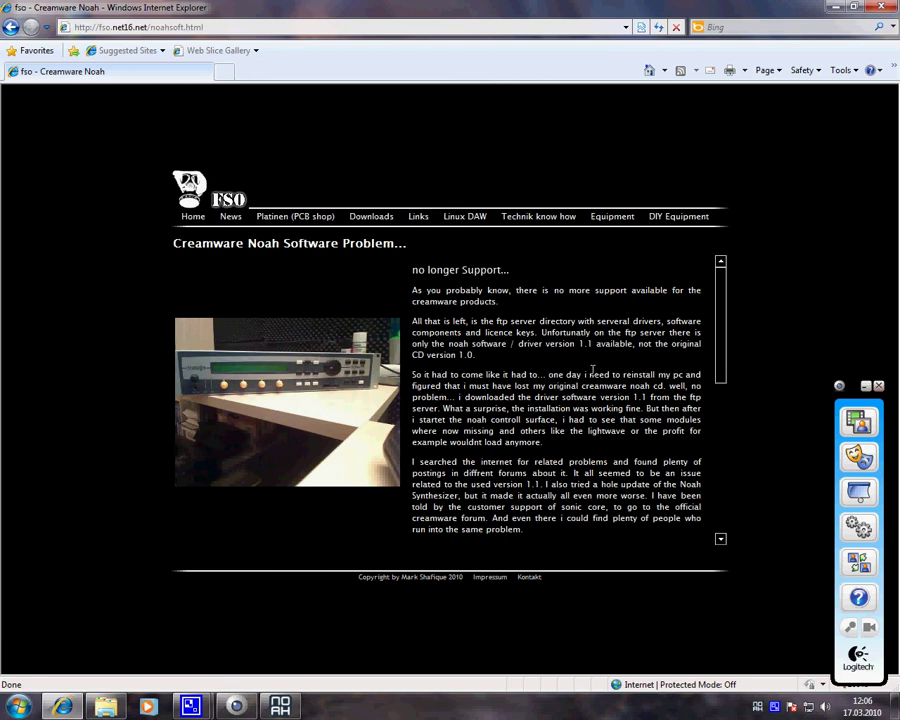
scroll(568, 345, down, 1)
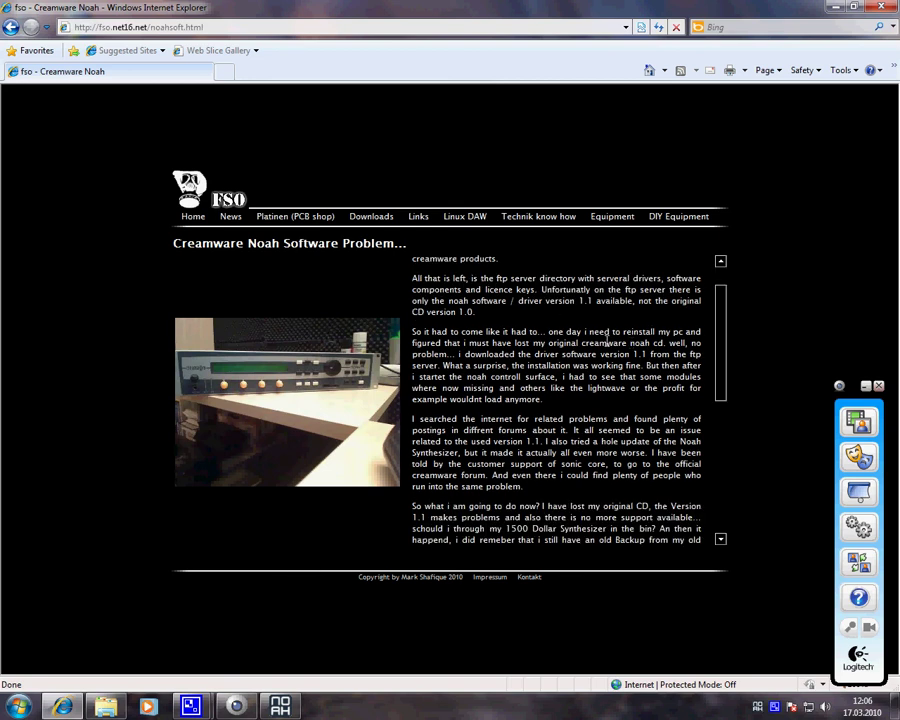
scroll(565, 331, down, 5)
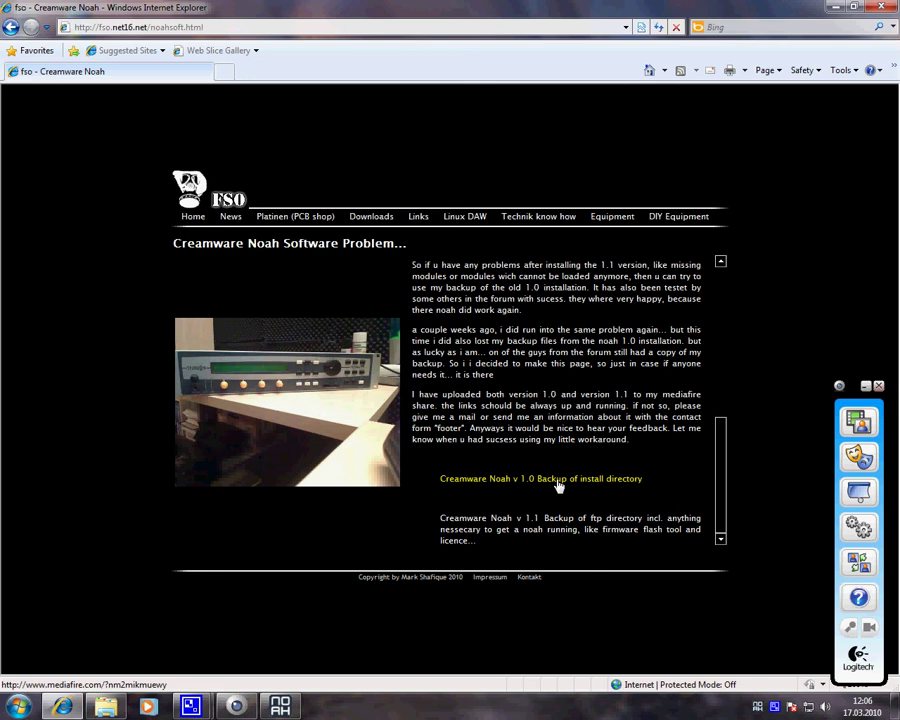
click(559, 485)
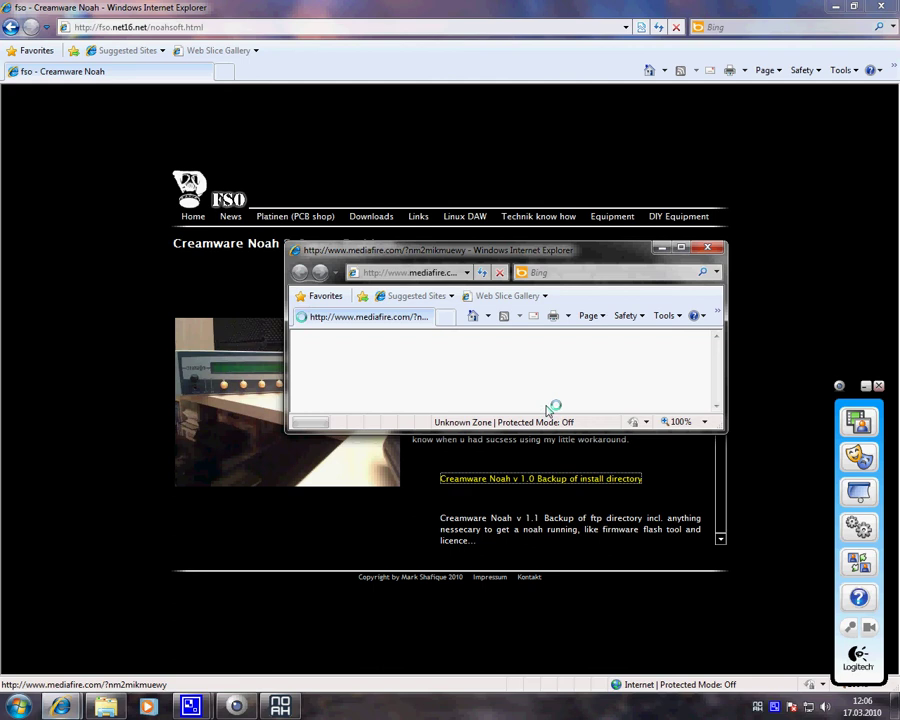
click(681, 249)
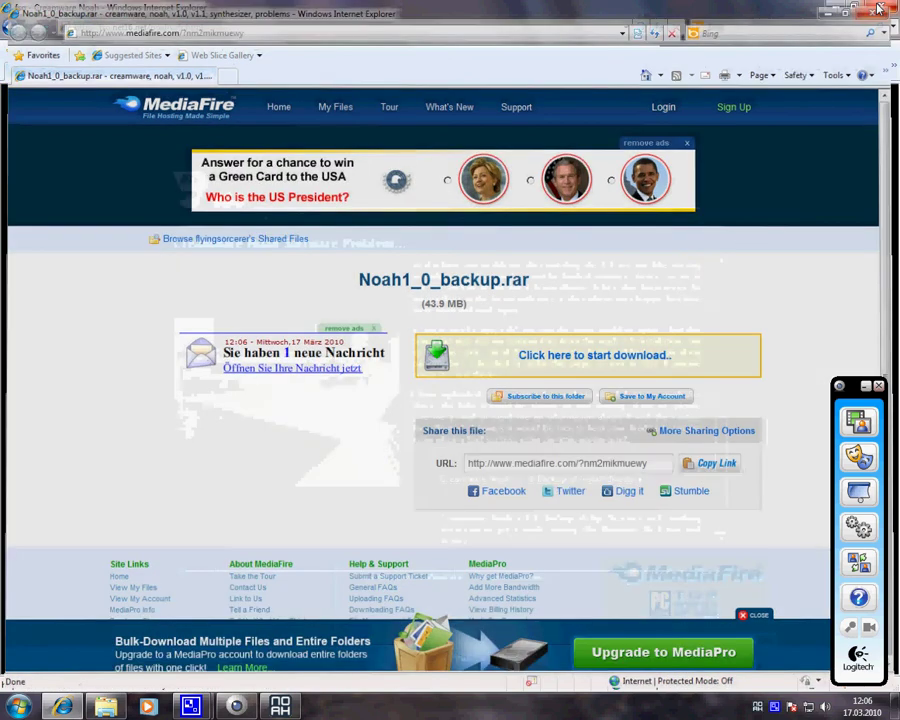
click(879, 8)
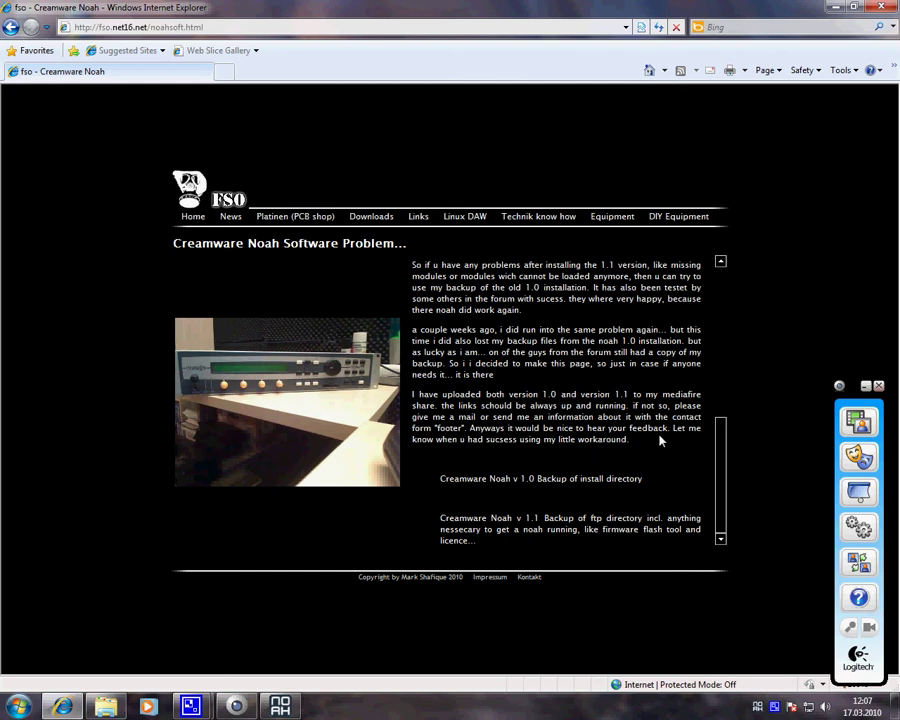
Close Internet Explorer and browse in Explorer to C:\Users\<user>\Downloads.
click(888, 10)
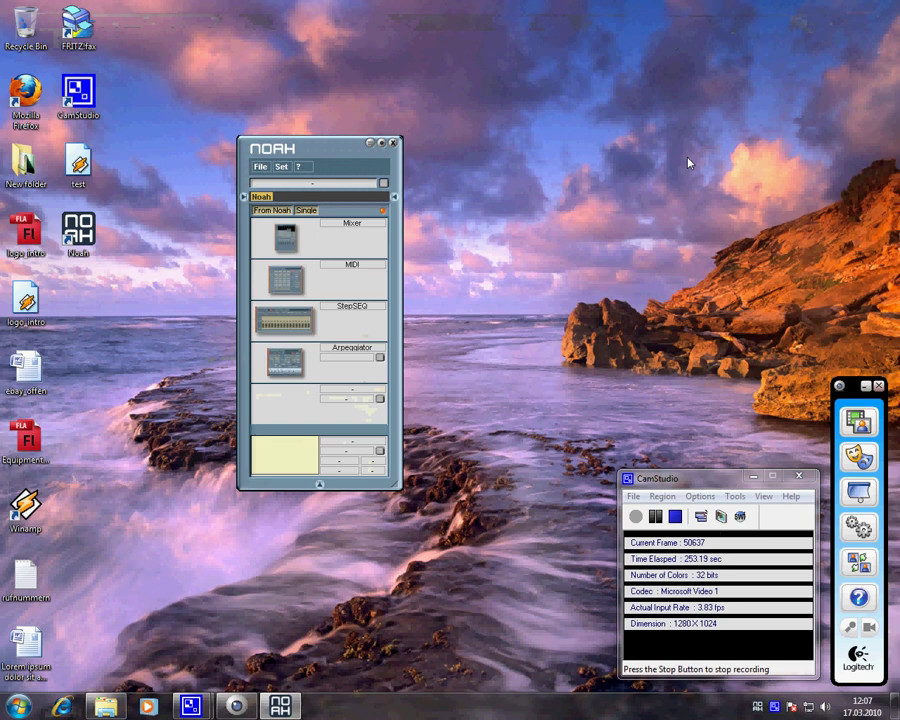
click(105, 706)
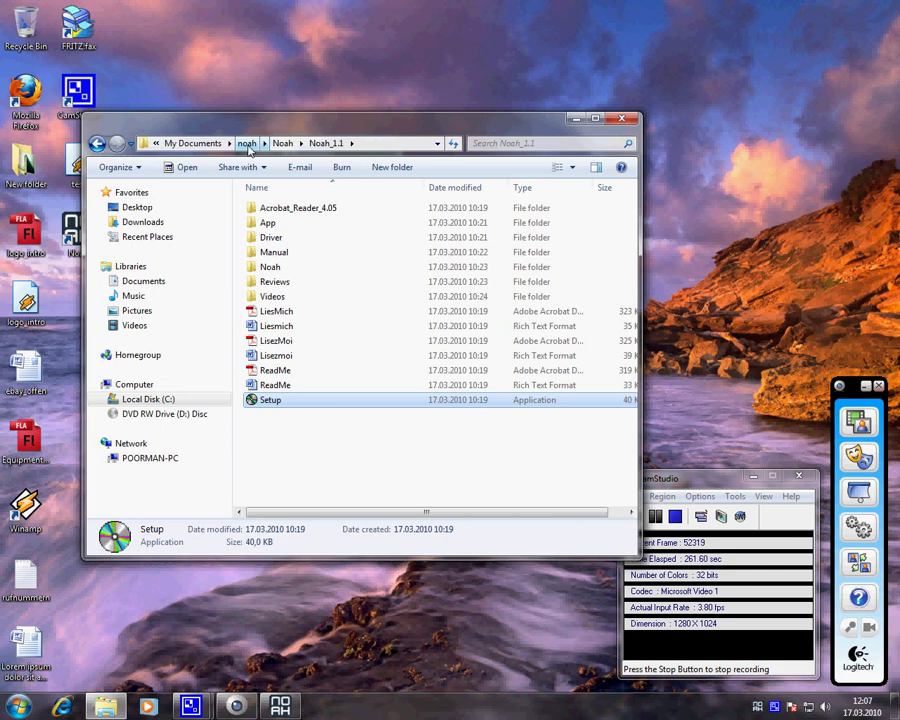
click(145, 222)
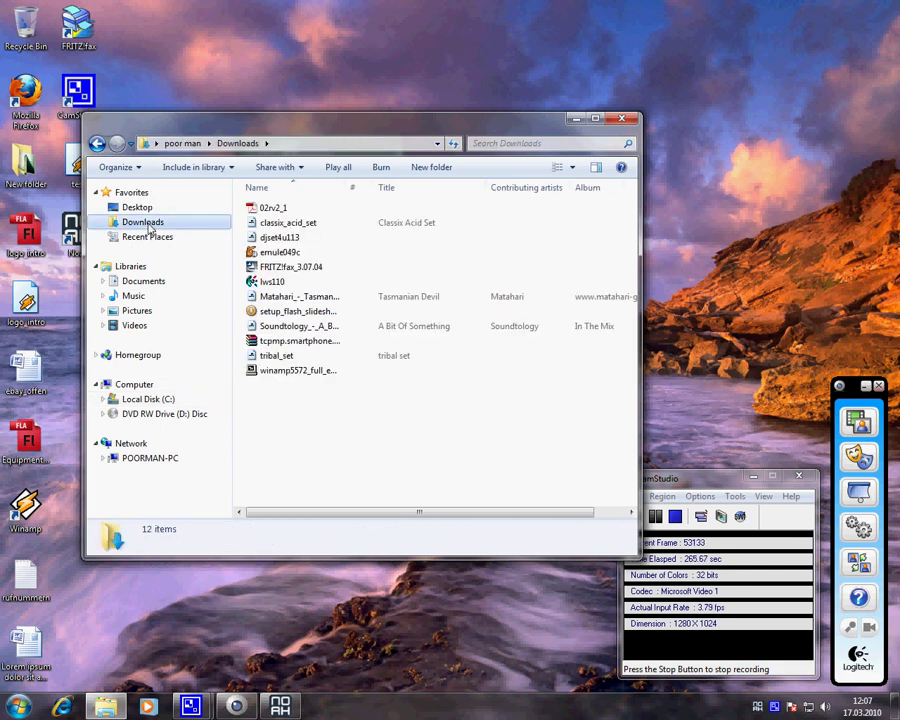
click(144, 281)
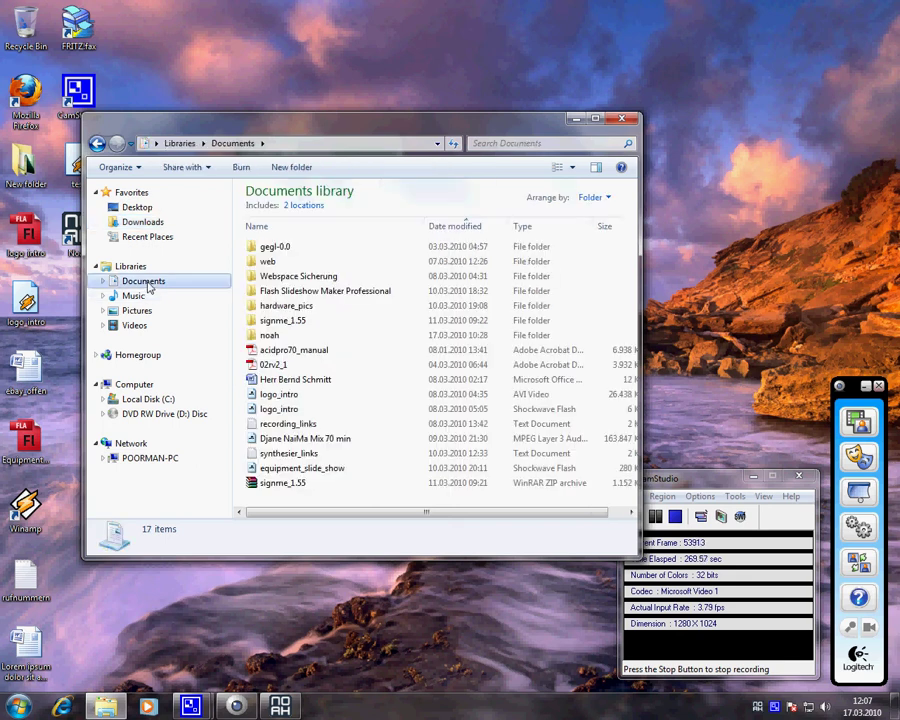
click(145, 399)
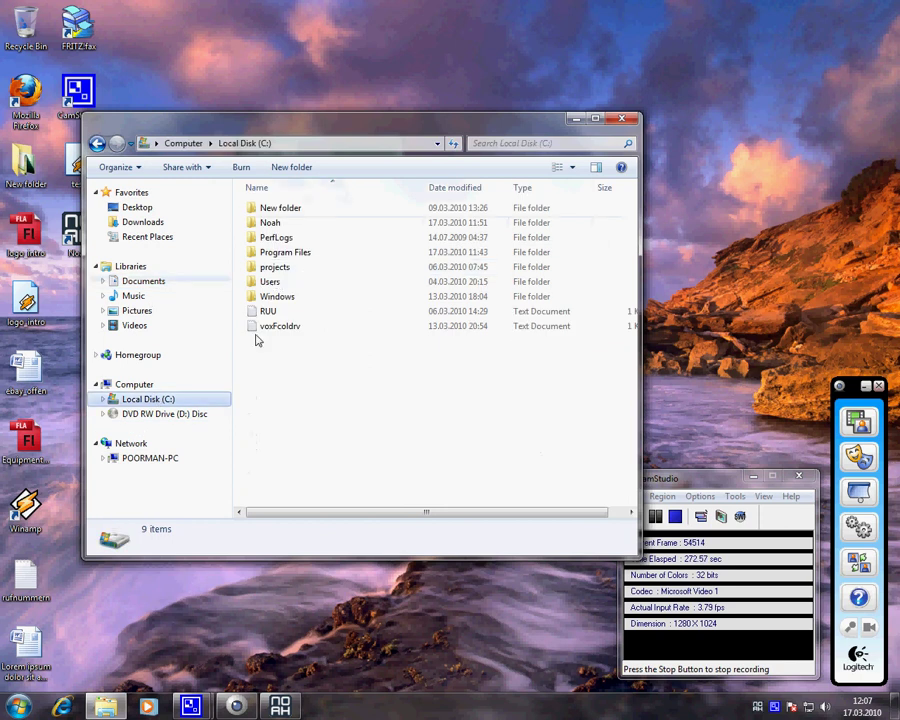
double_click(271, 284)
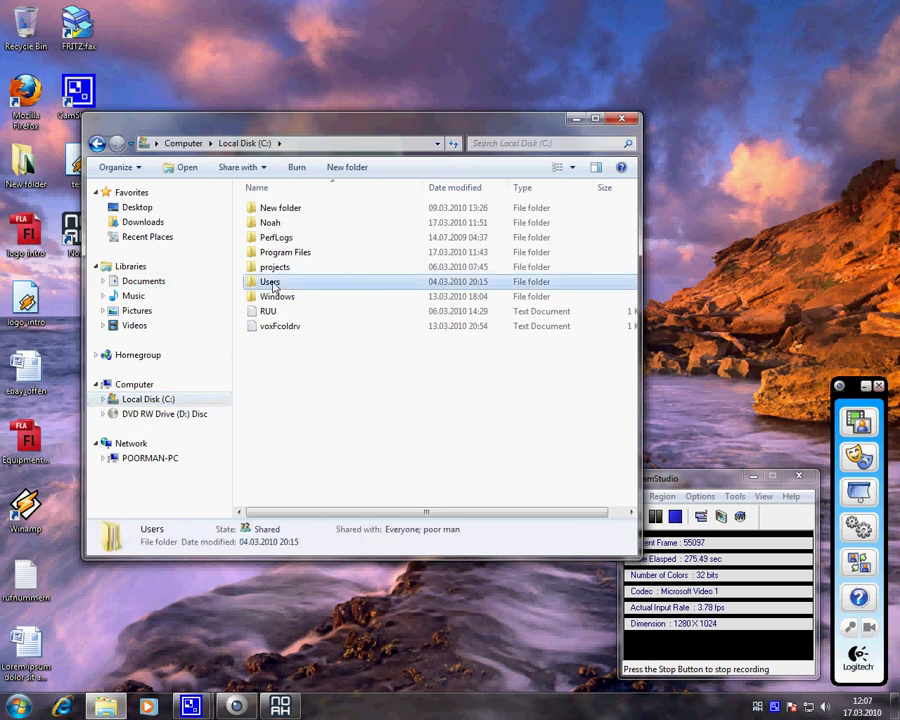
double_click(279, 210)
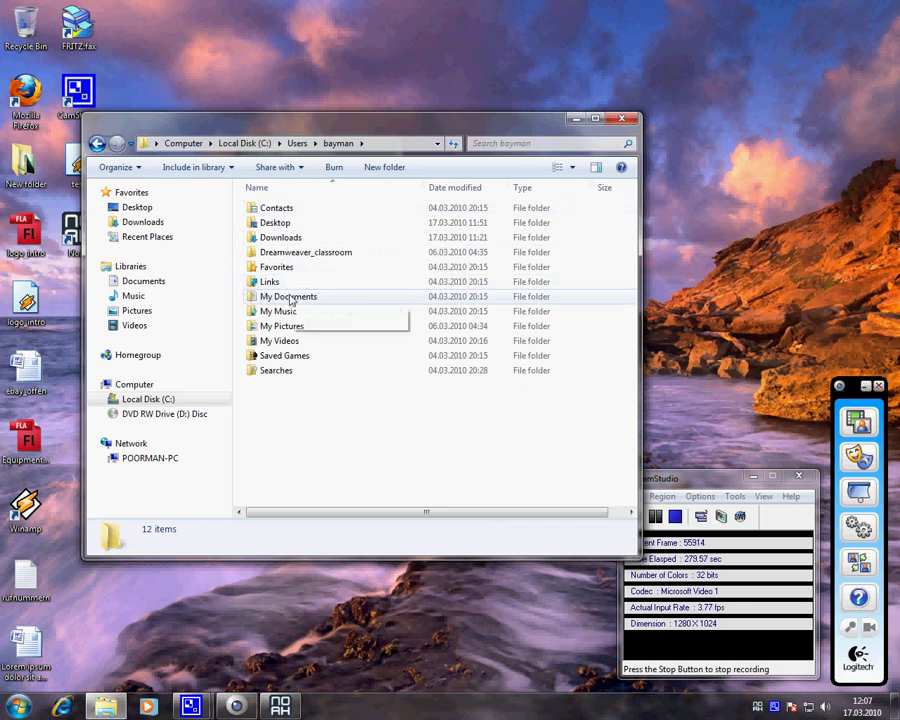
click(284, 240)
double_click(284, 240)
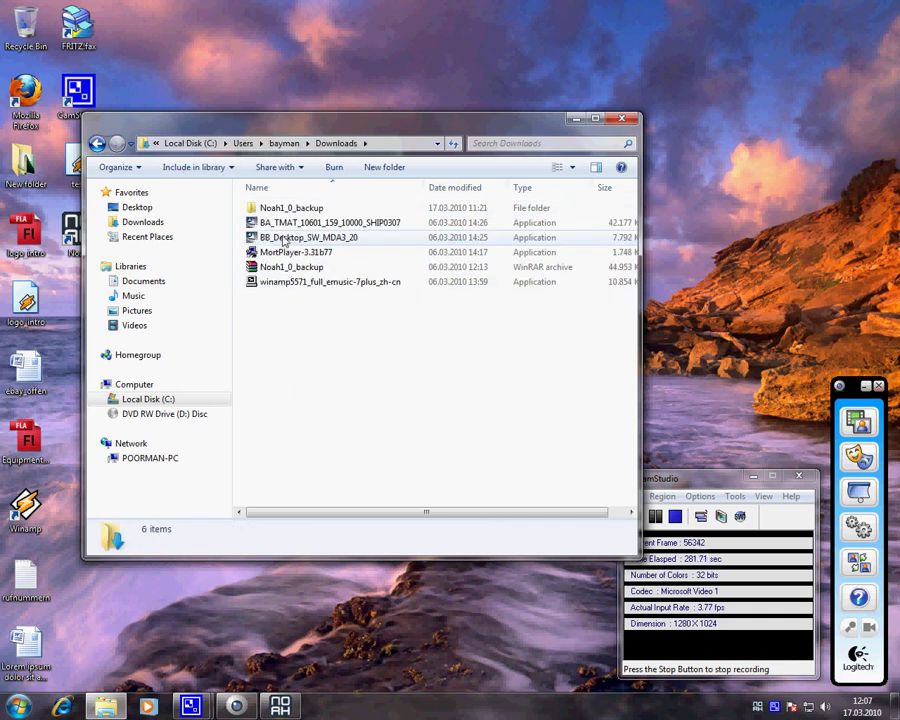
Open Noah1_0_backup\Noah and marquee-select all its items.
double_click(284, 210)
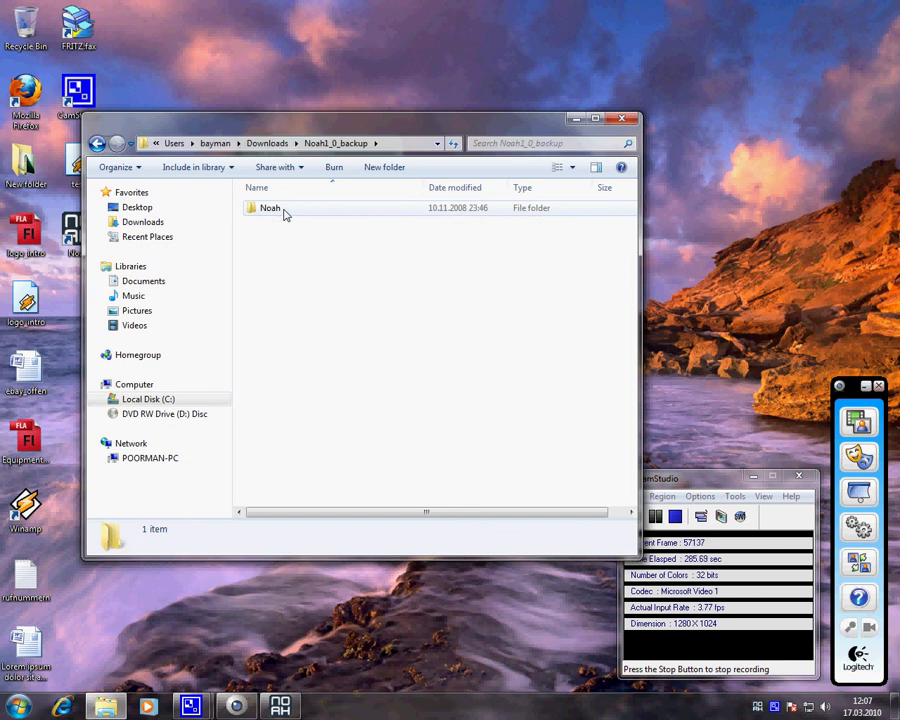
double_click(285, 212)
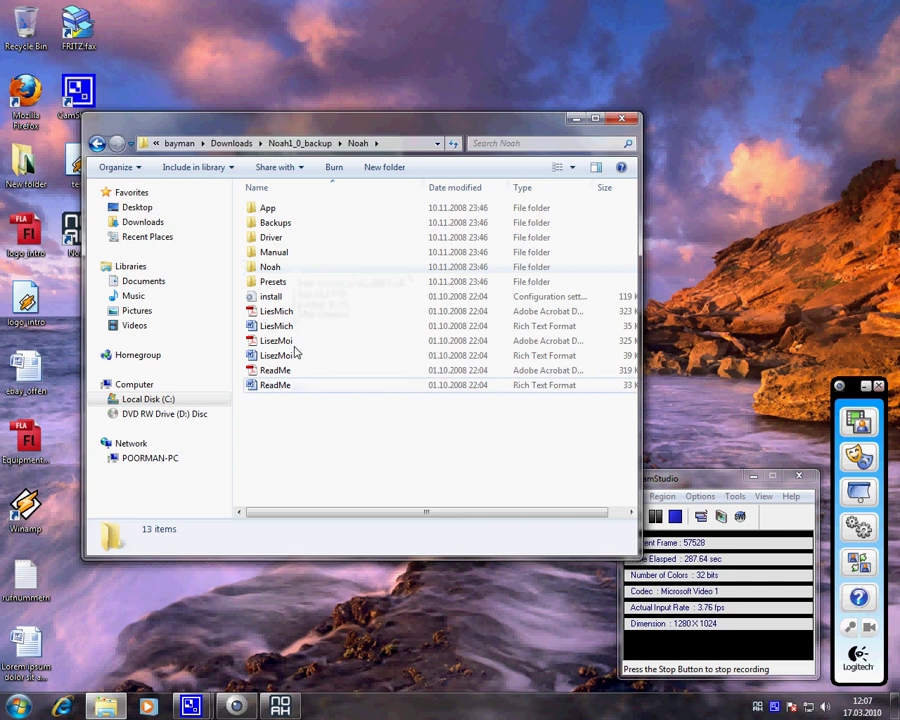
click(97, 143)
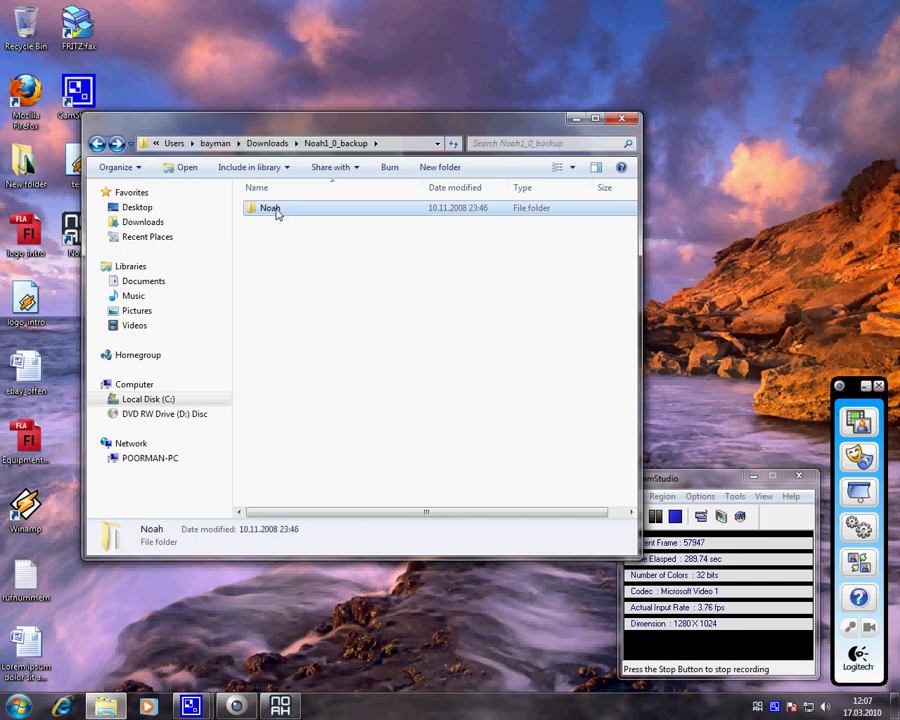
double_click(277, 211)
drag(275, 412, 258, 206)
Copy the 13 backup items and open C:\Noah in a second Explorer window.
right_click(261, 208)
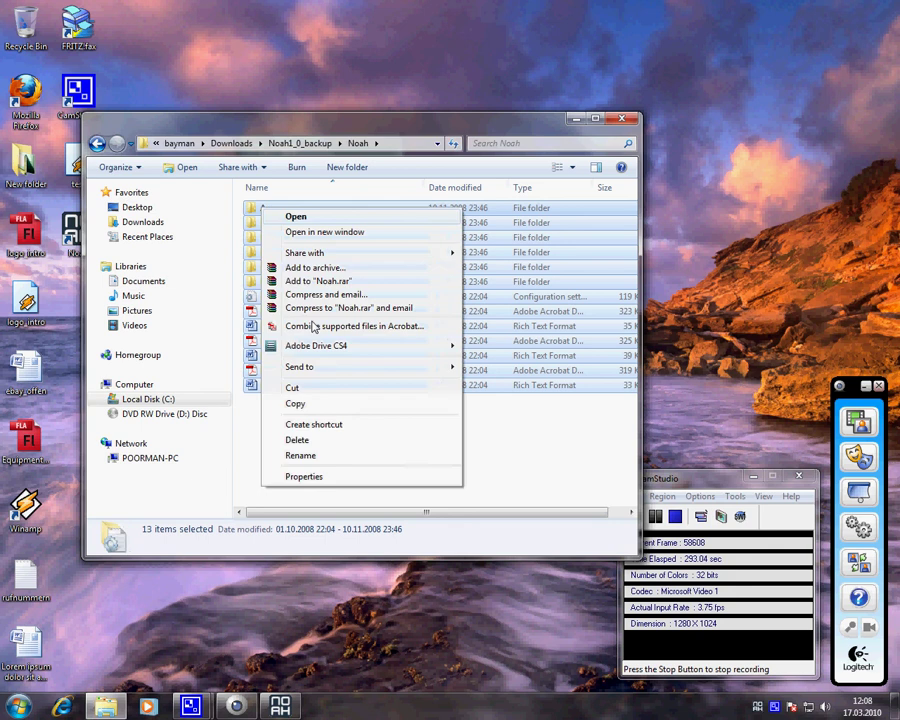
click(316, 405)
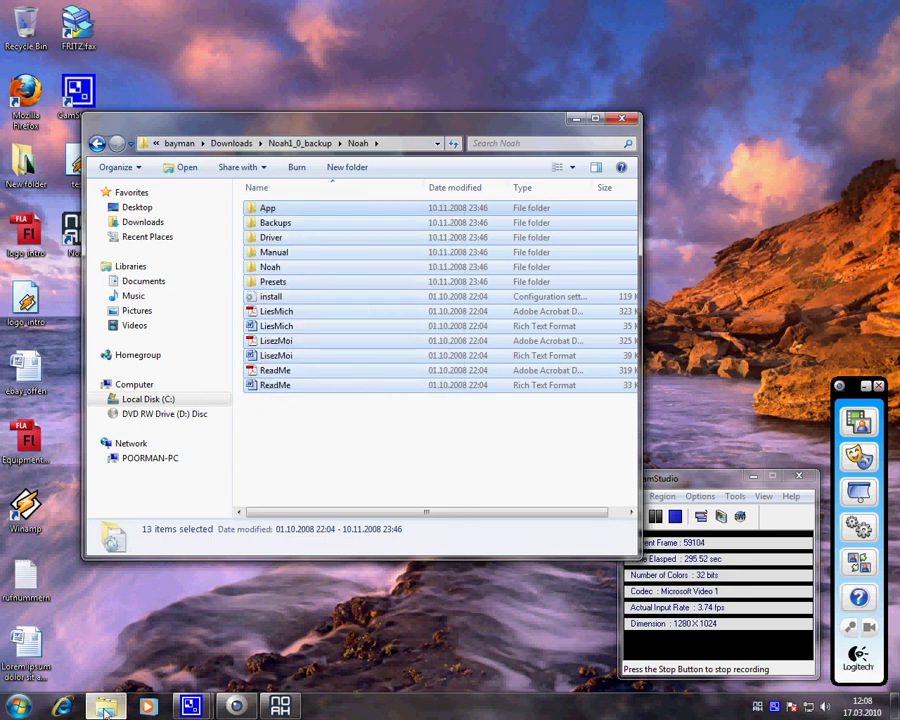
right_click(105, 706)
click(90, 636)
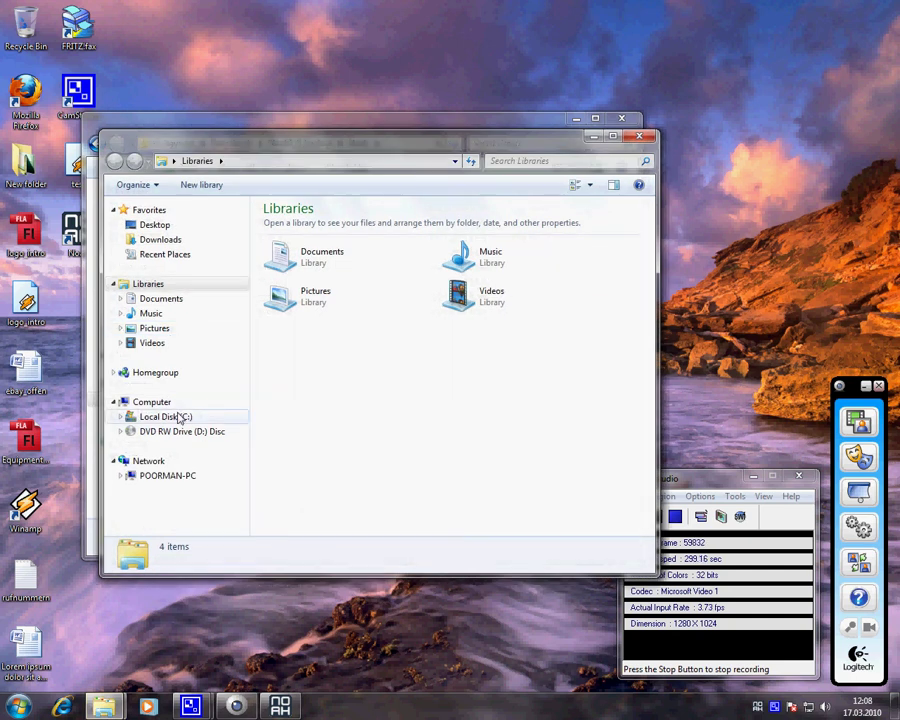
click(177, 414)
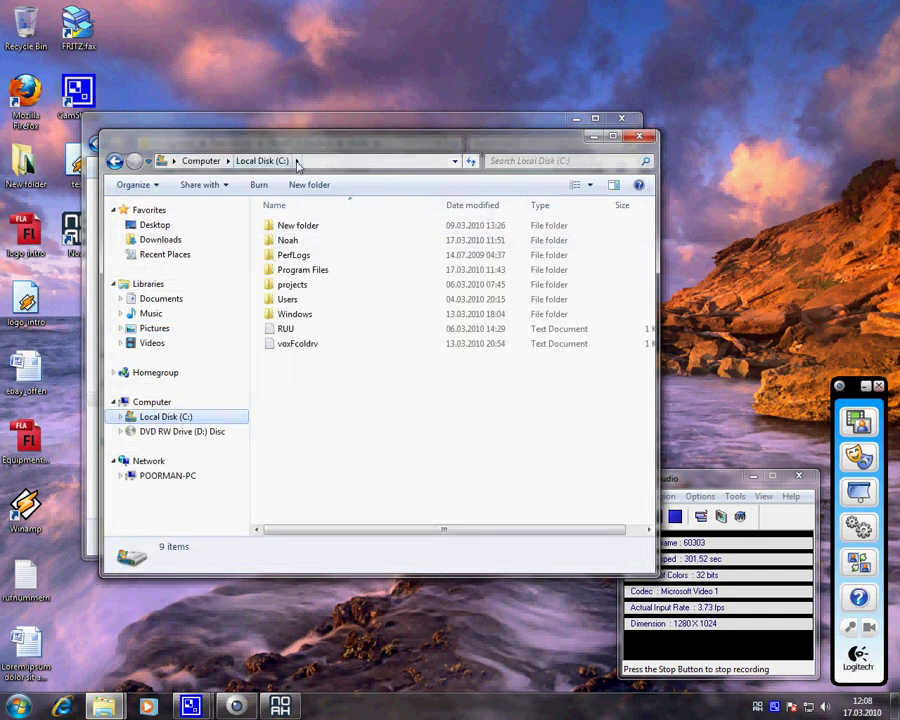
mouse_move(292, 245)
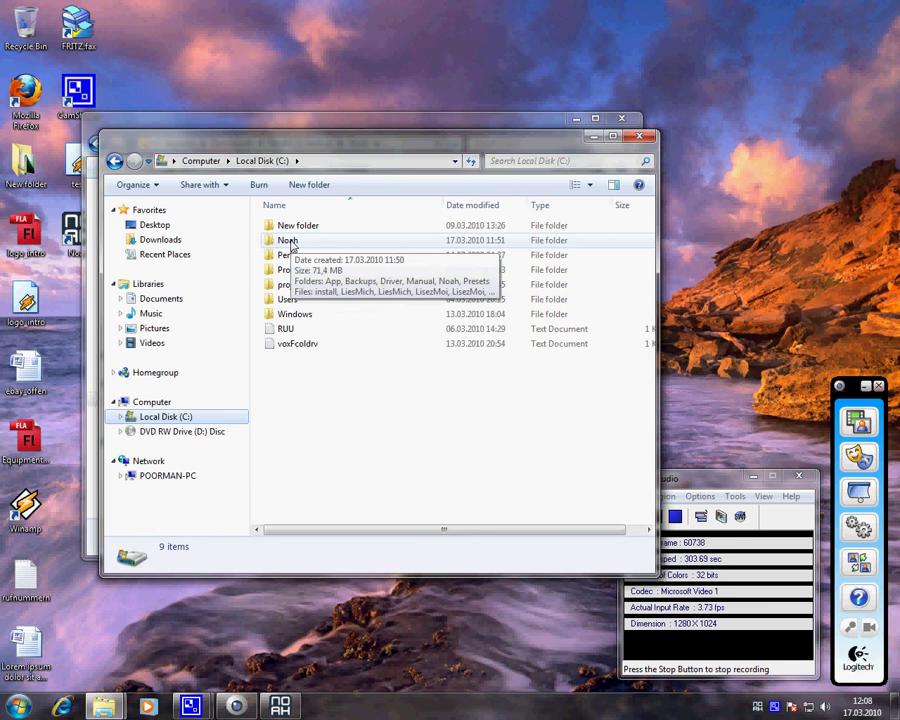
double_click(290, 243)
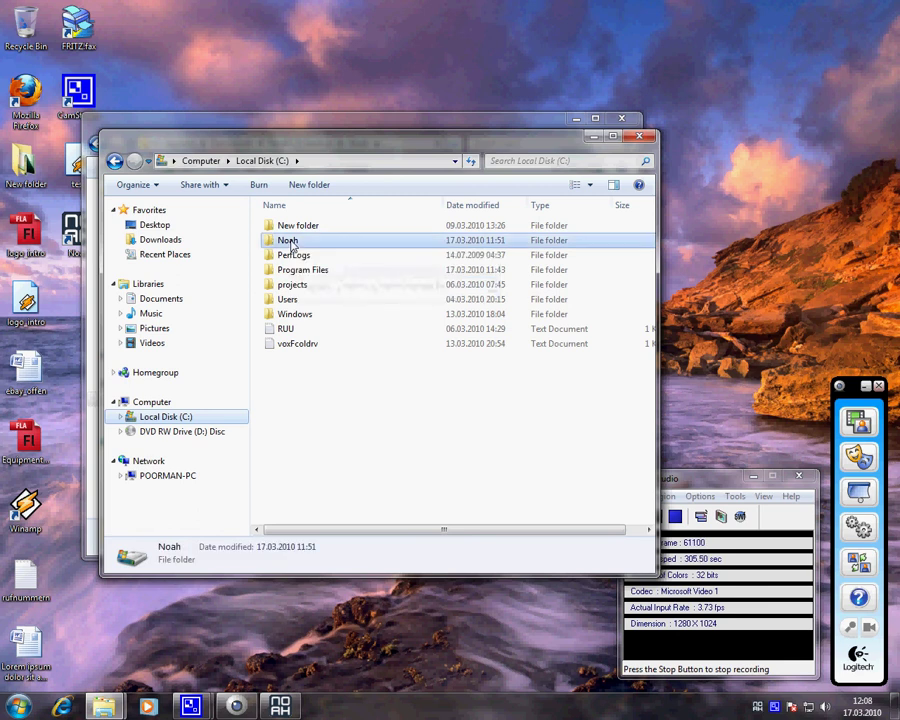
Paste the 1.0 backup into C:\Noah, merging all conflicting folders.
right_click(323, 459)
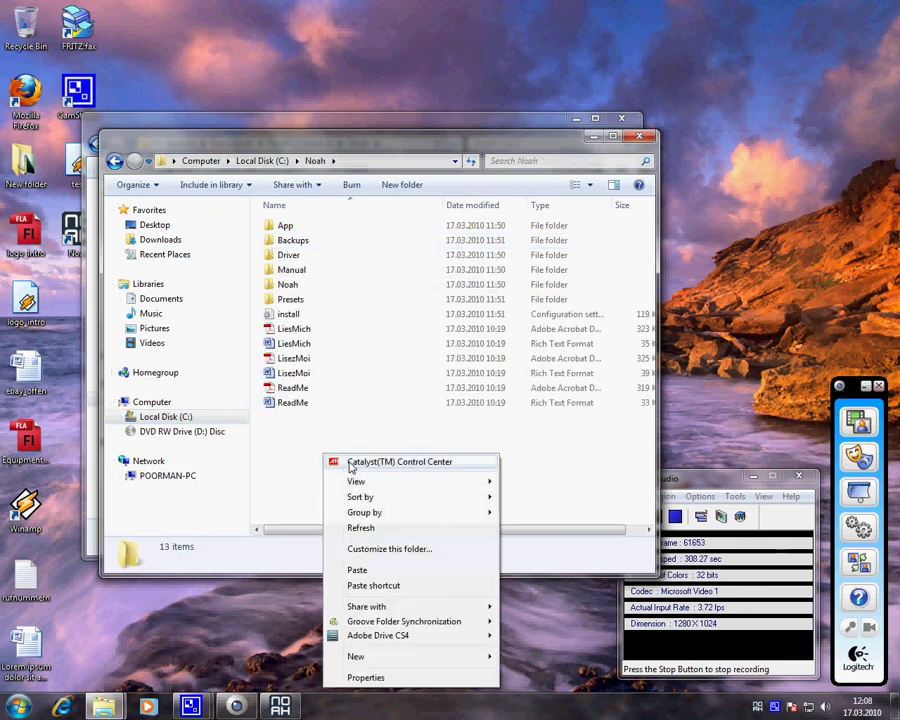
click(383, 572)
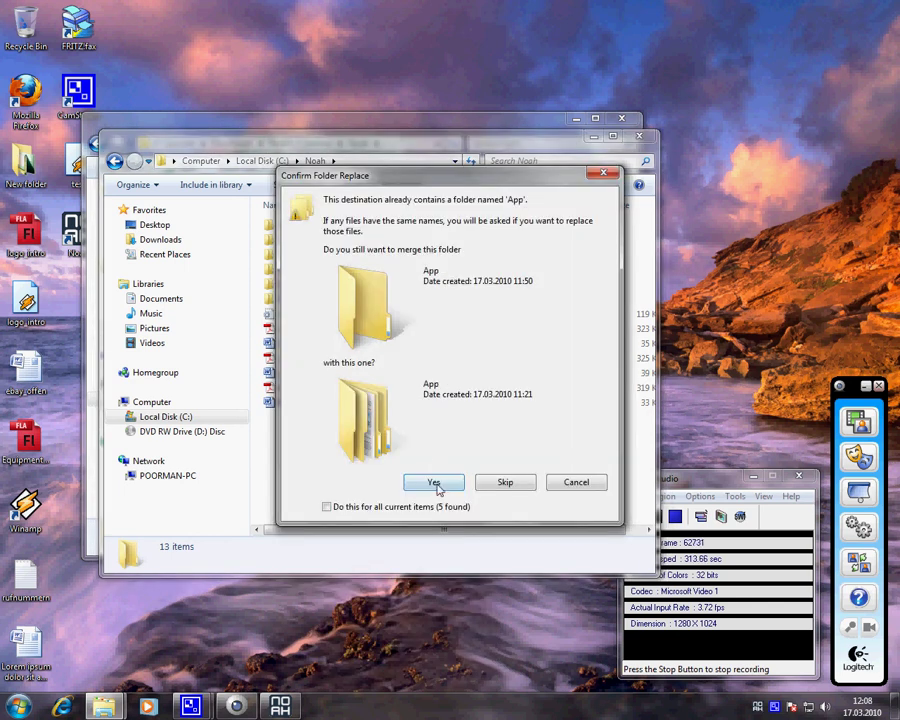
click(434, 484)
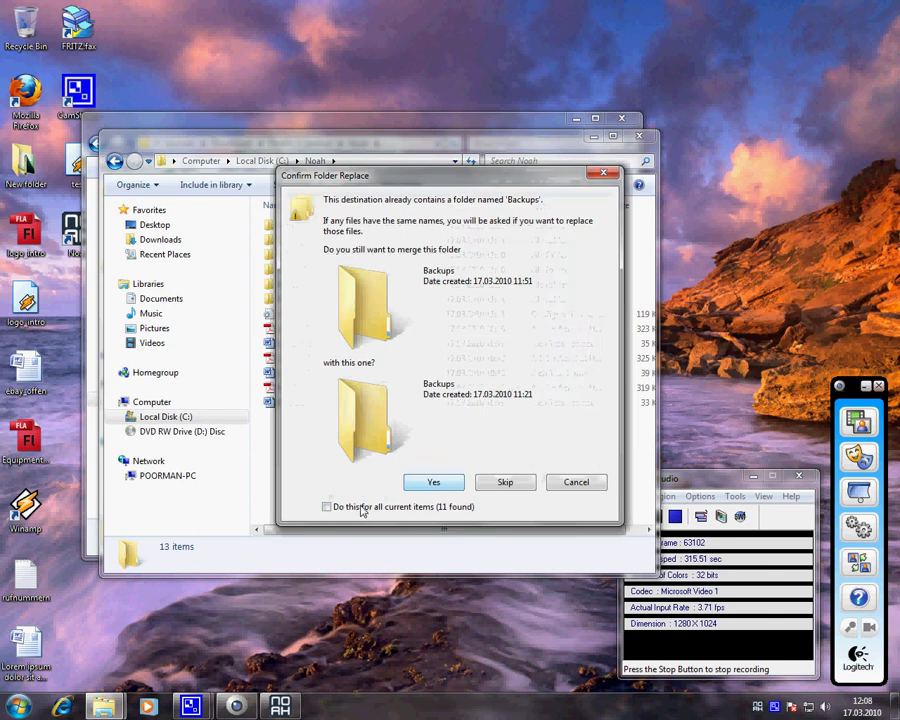
click(362, 507)
click(433, 483)
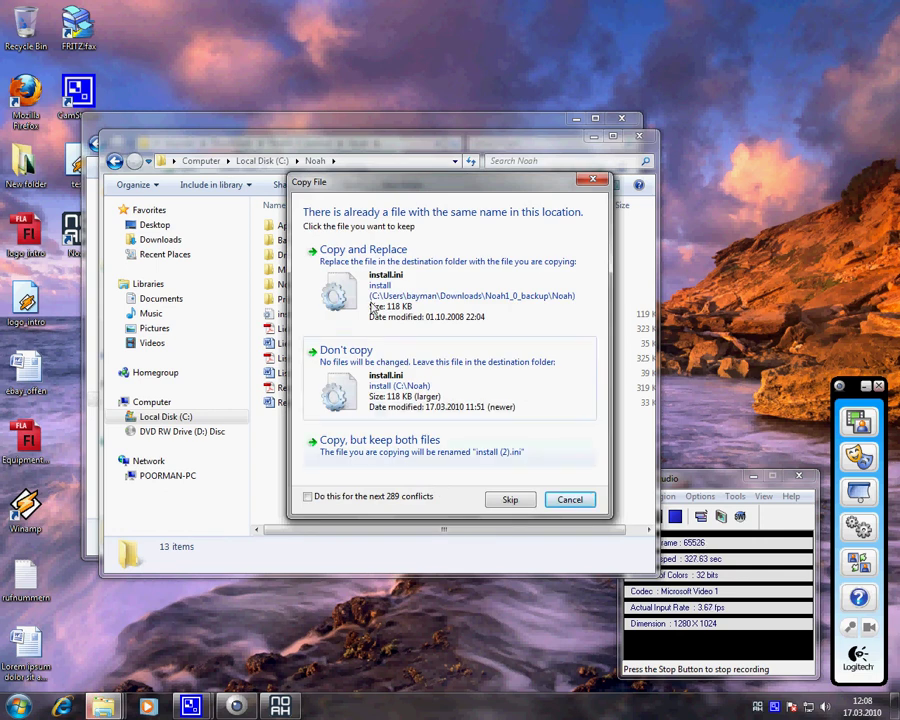
Replace install.ini and every other conflicting file with the backup versions.
click(392, 272)
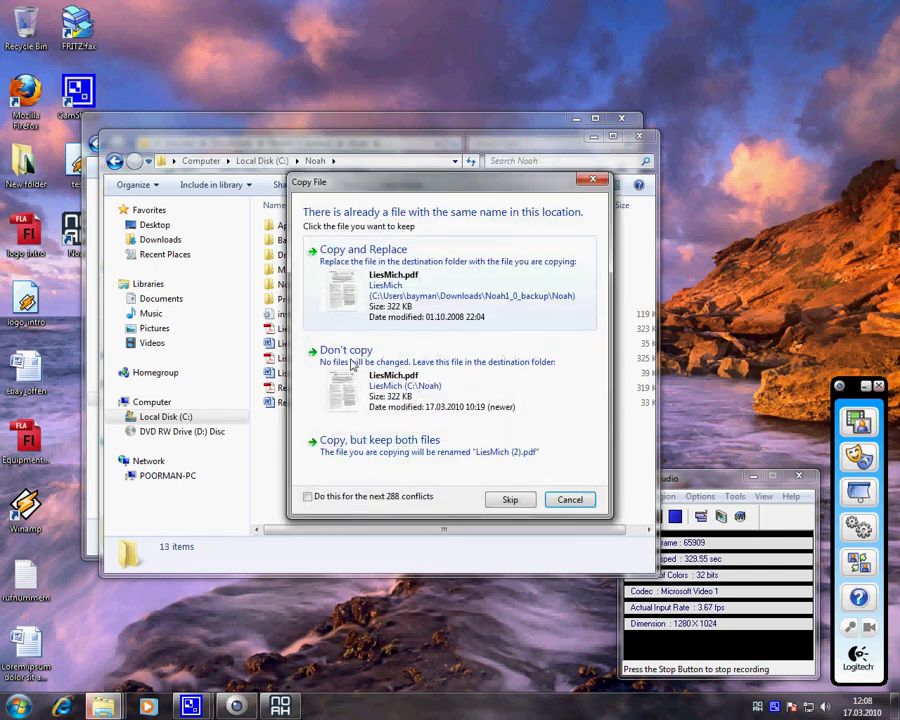
click(309, 497)
click(372, 264)
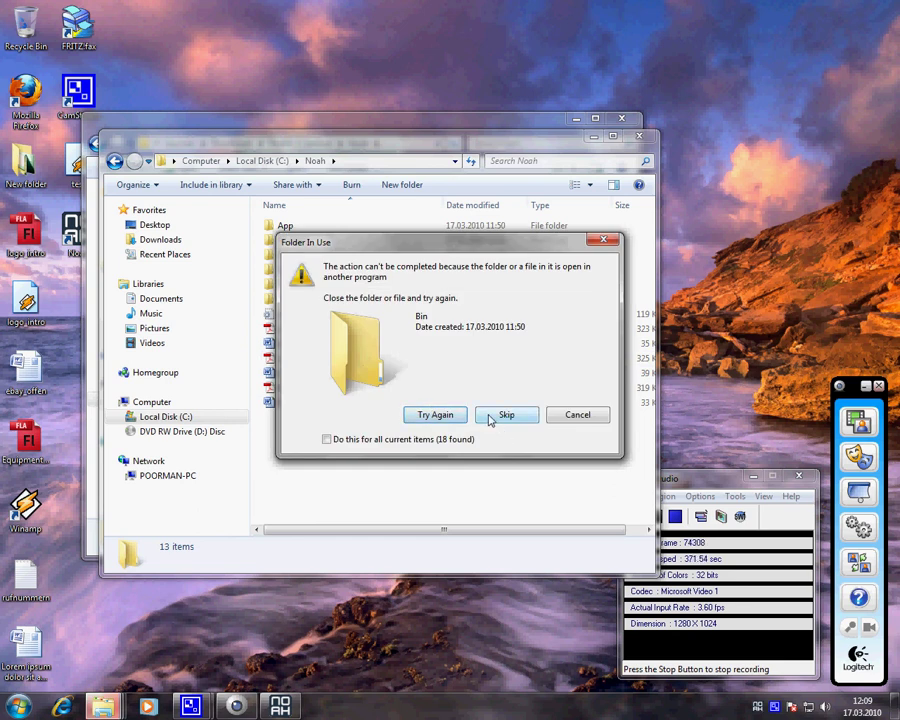
Skip all in-use Bin items to finish the copy, then close the Noah folder window.
click(490, 418)
click(420, 416)
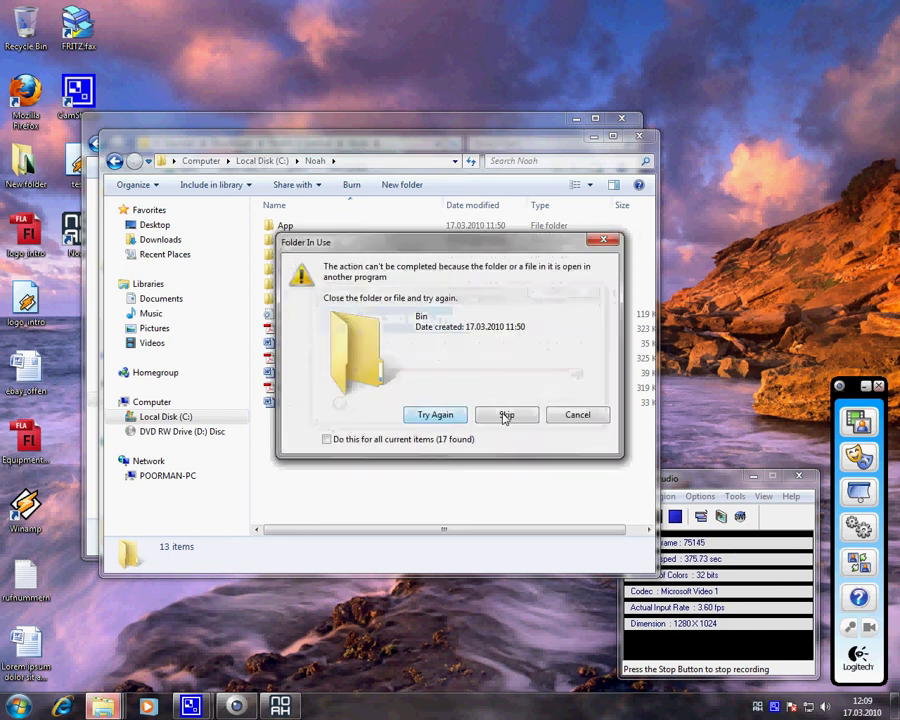
click(505, 418)
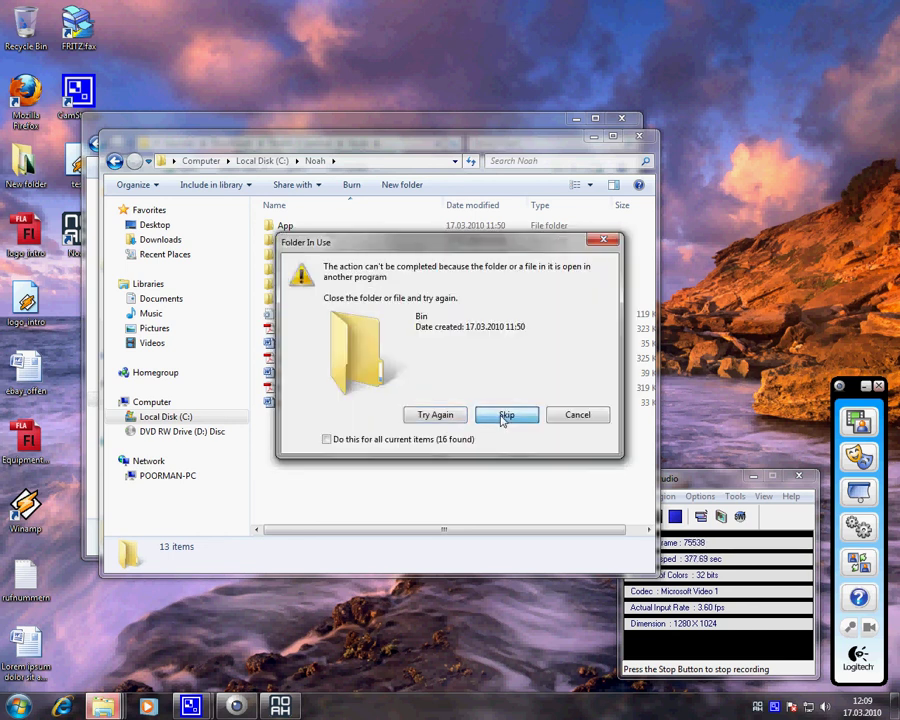
click(505, 418)
click(327, 440)
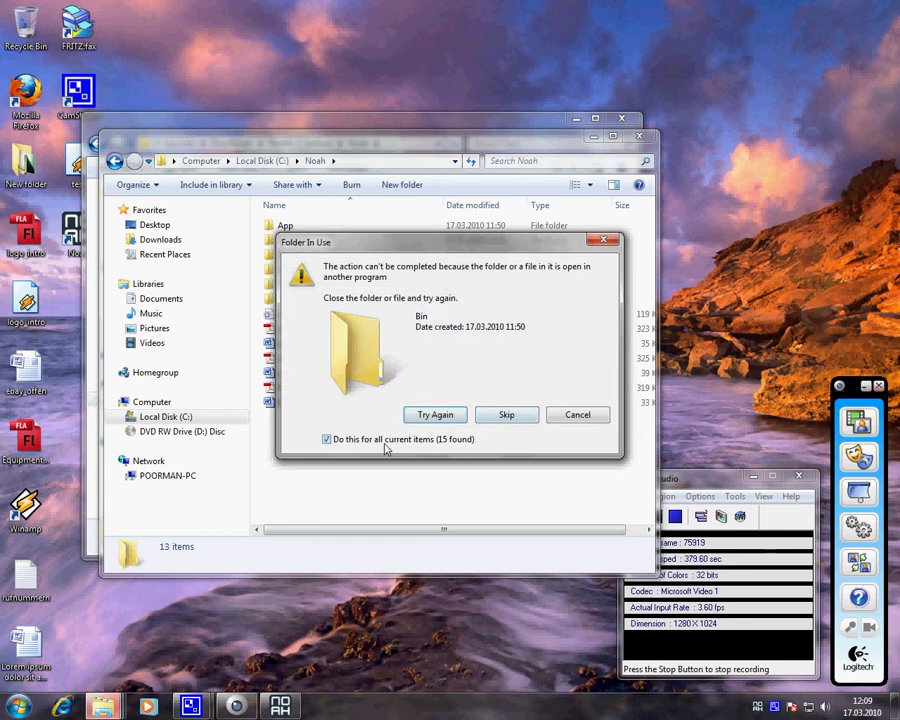
click(506, 414)
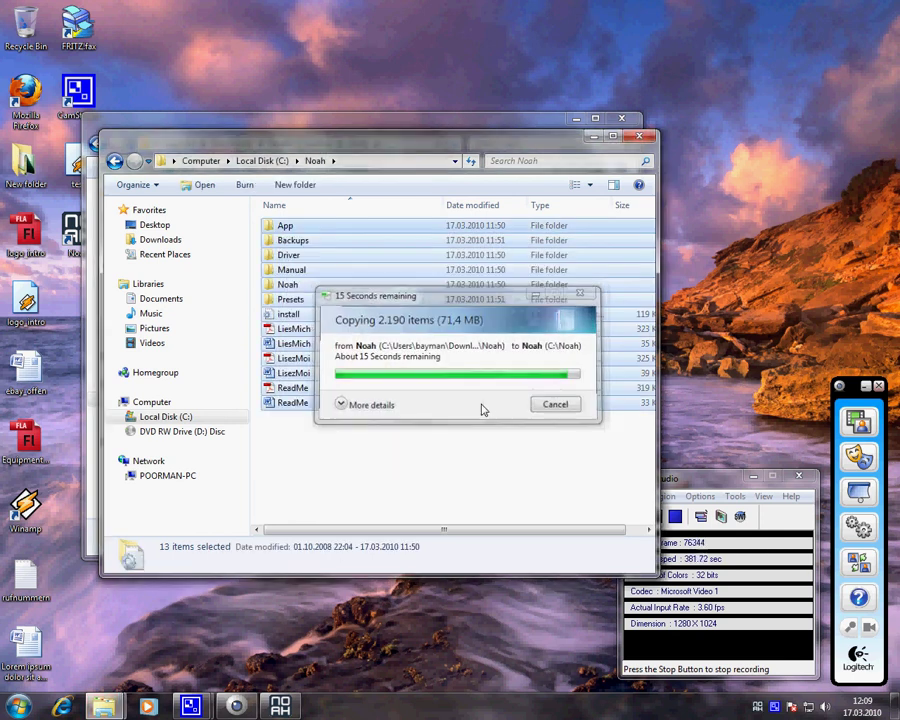
click(640, 137)
Close the remaining Explorer window and Noah, then relaunch Noah from the desktop.
click(621, 118)
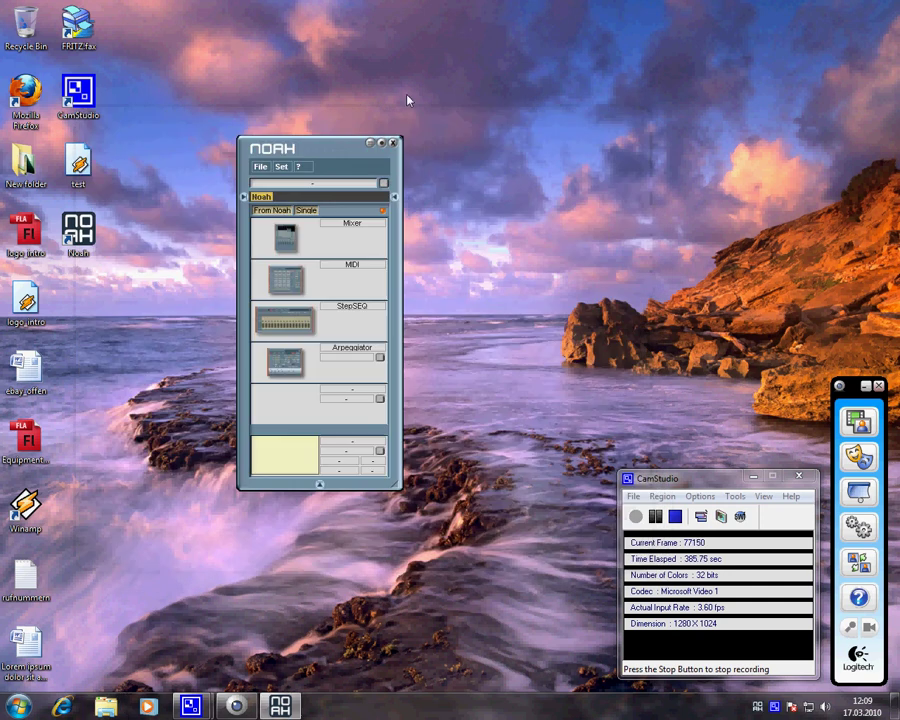
click(394, 143)
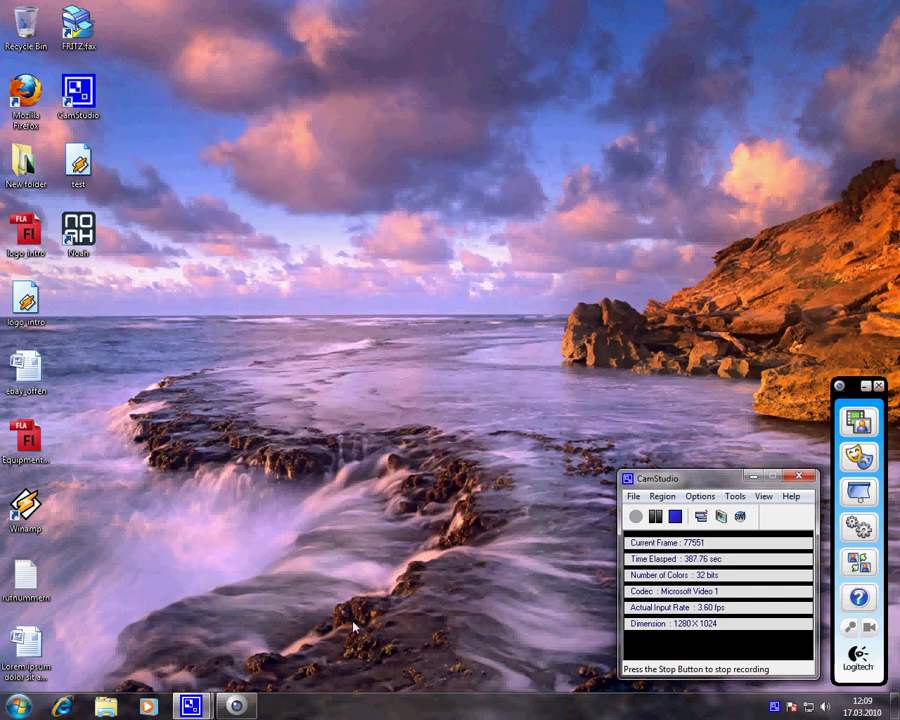
double_click(78, 240)
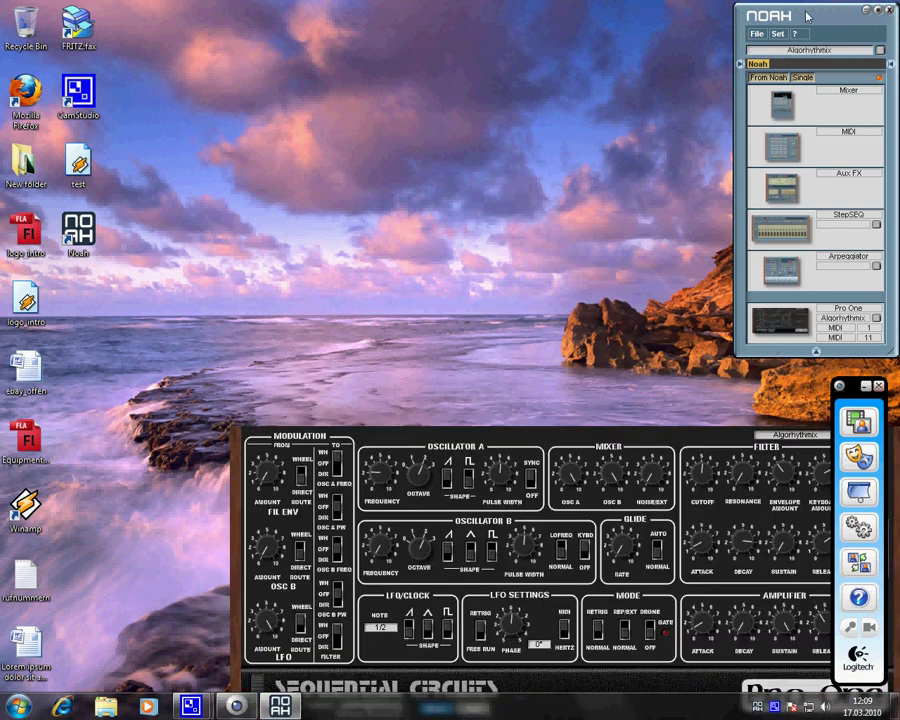
Move the Noah window to the upper left and toggle the Pro One editor.
drag(807, 16, 318, 47)
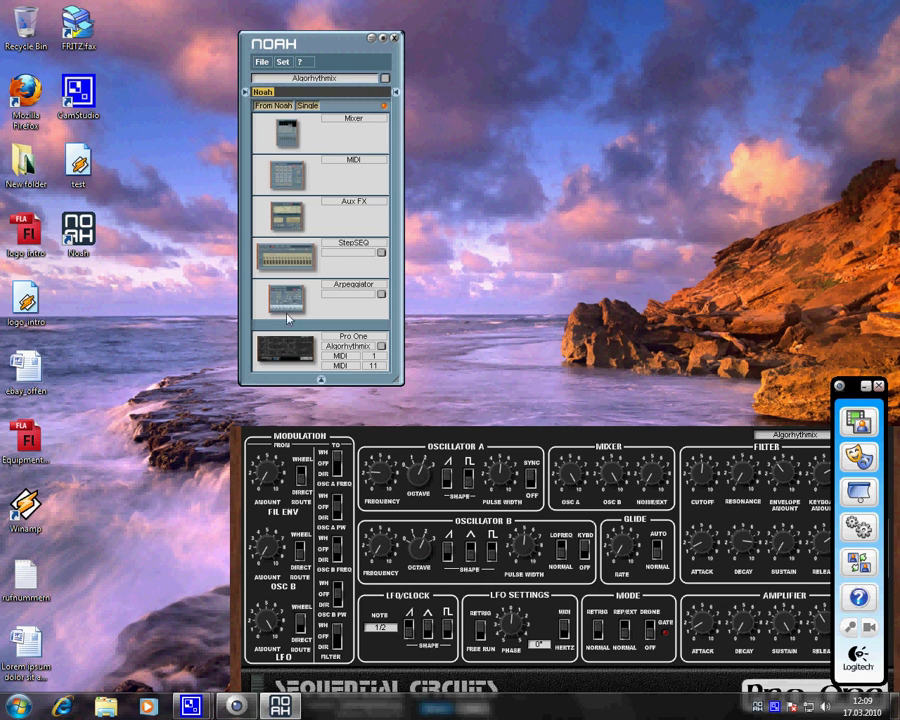
click(298, 358)
click(298, 358)
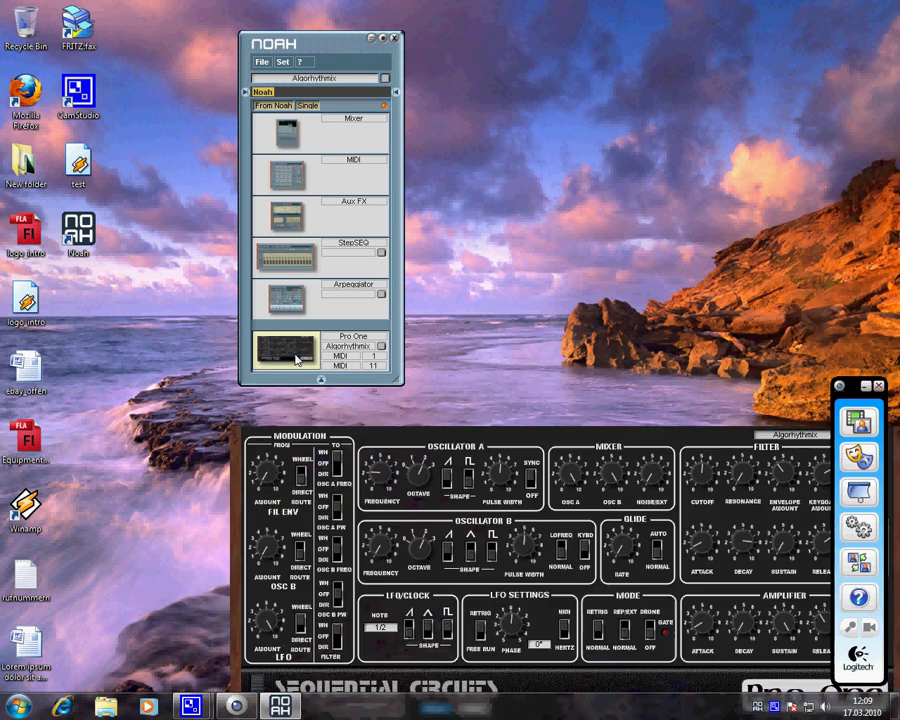
Test Vectron P in the bottom slot, then switch the slot back to Pro One.
right_click(297, 359)
mouse_move(330, 361)
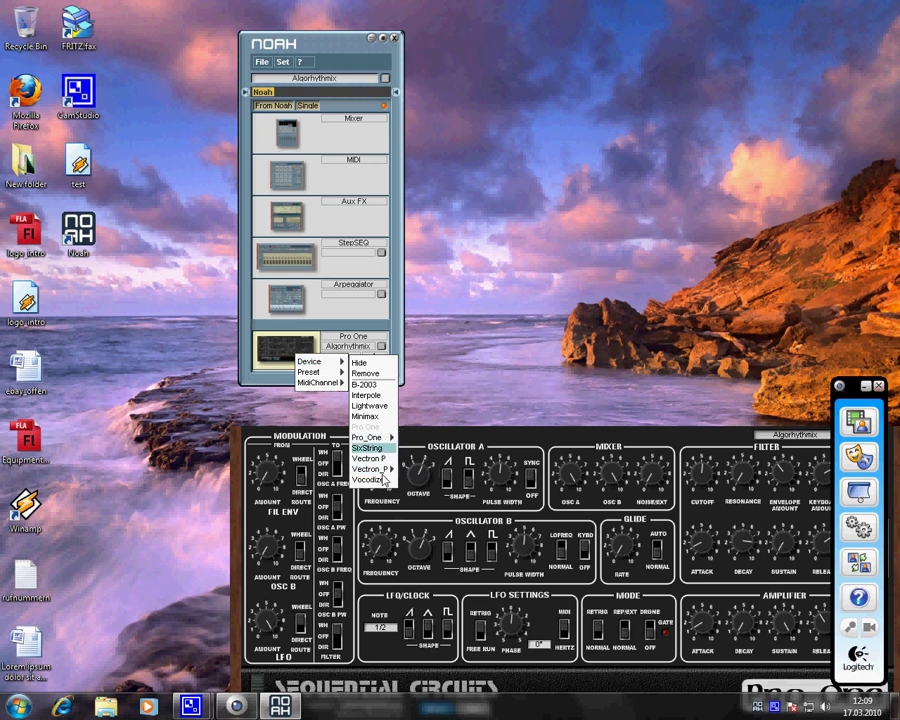
mouse_move(383, 472)
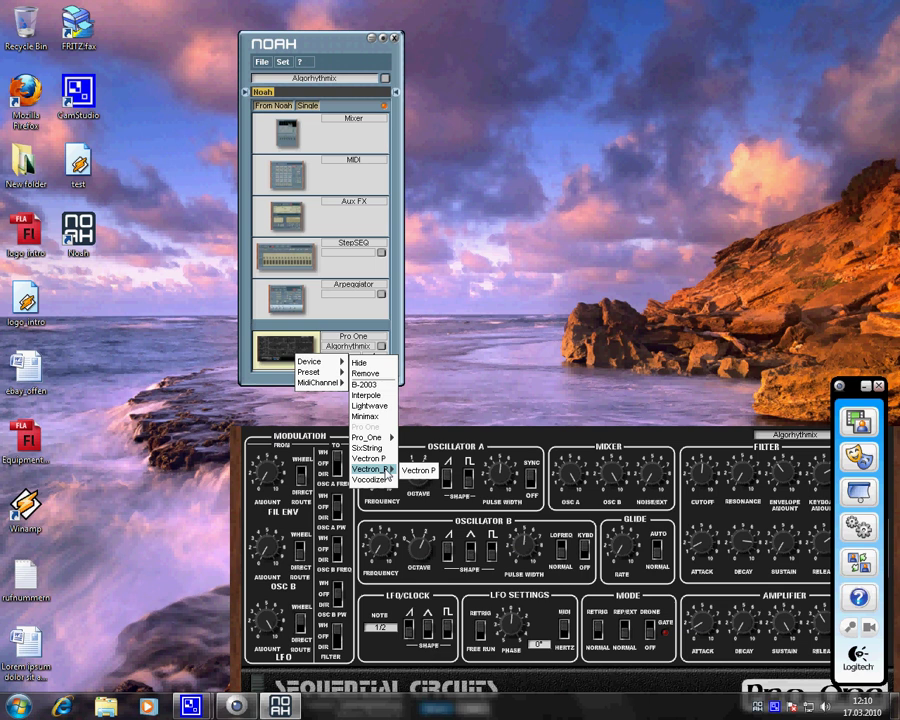
click(414, 476)
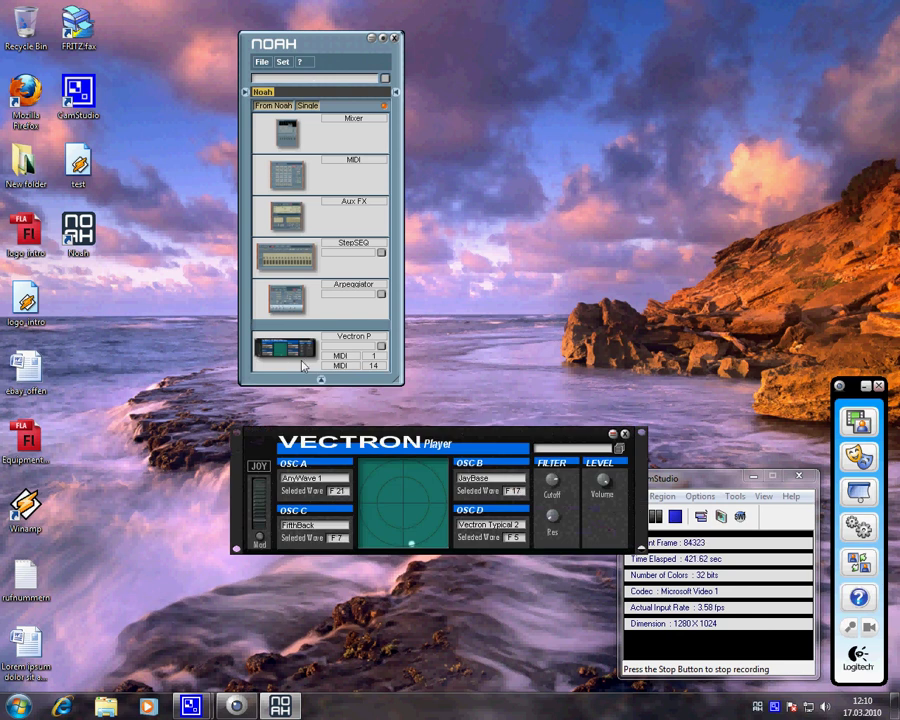
click(299, 354)
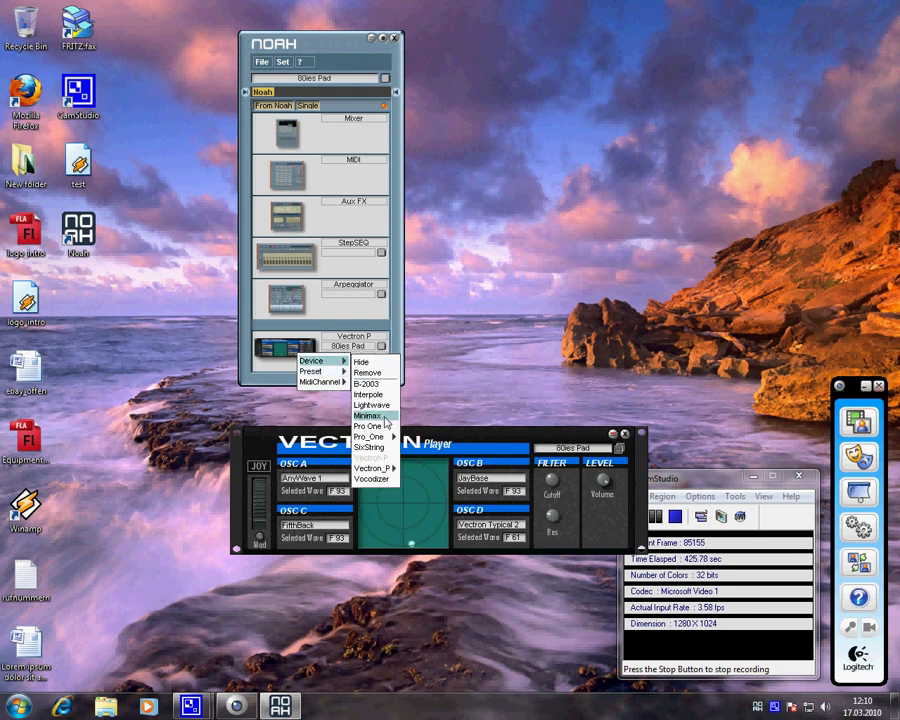
click(382, 432)
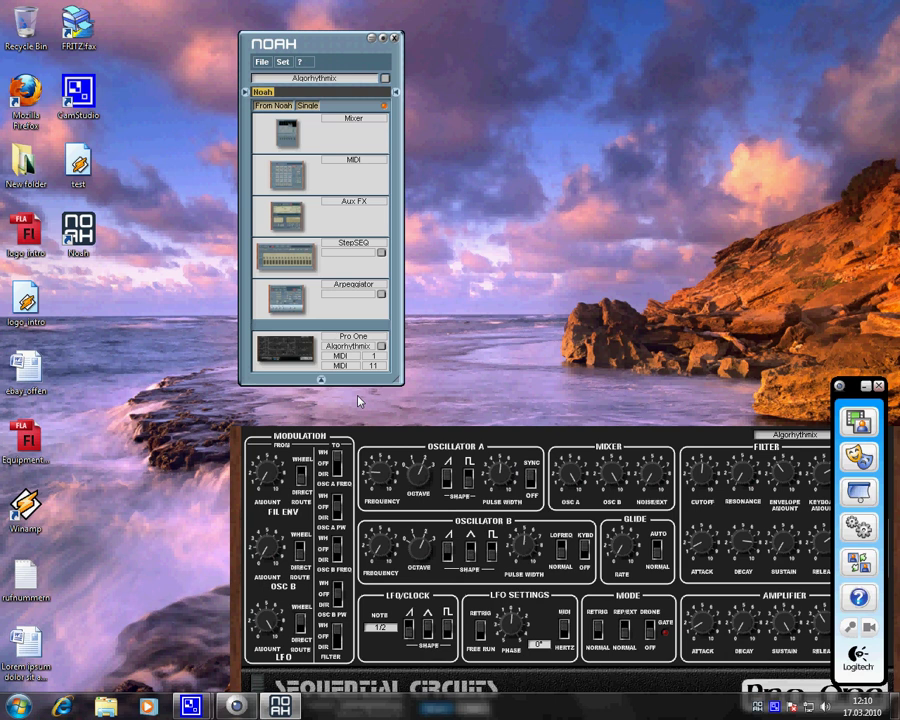
Drag the Pro One editor left, then close it.
drag(458, 430, 339, 411)
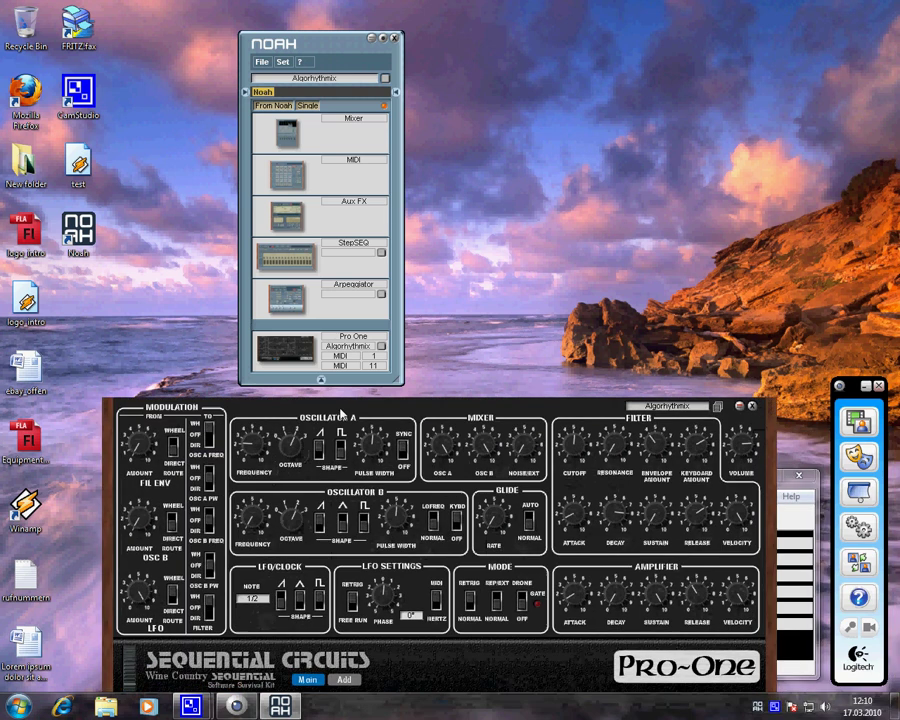
click(752, 406)
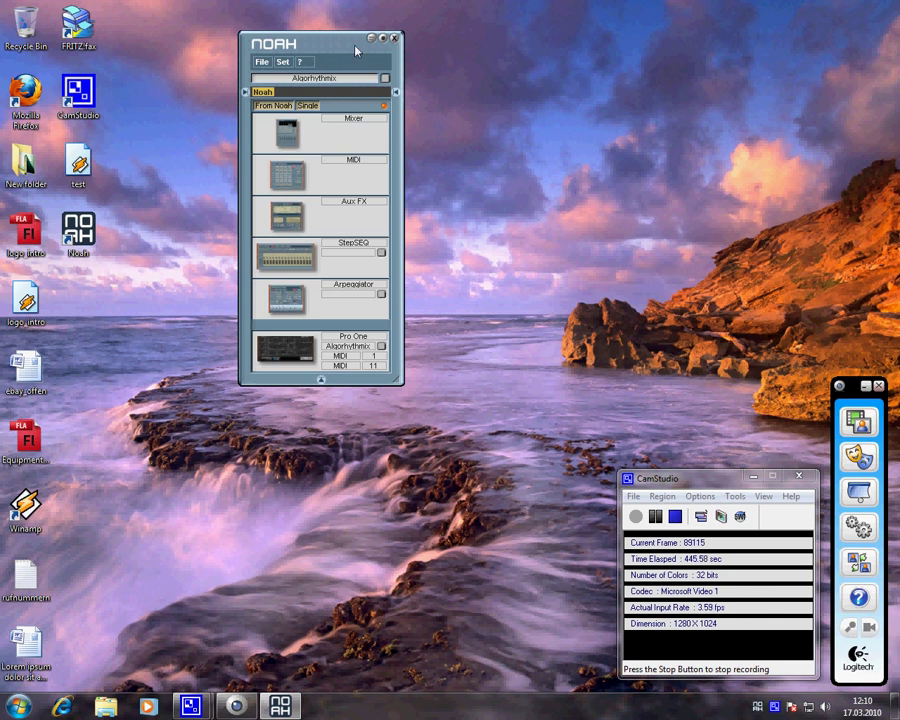
Close the NOAH window to return to the Windows desktop.
click(394, 38)
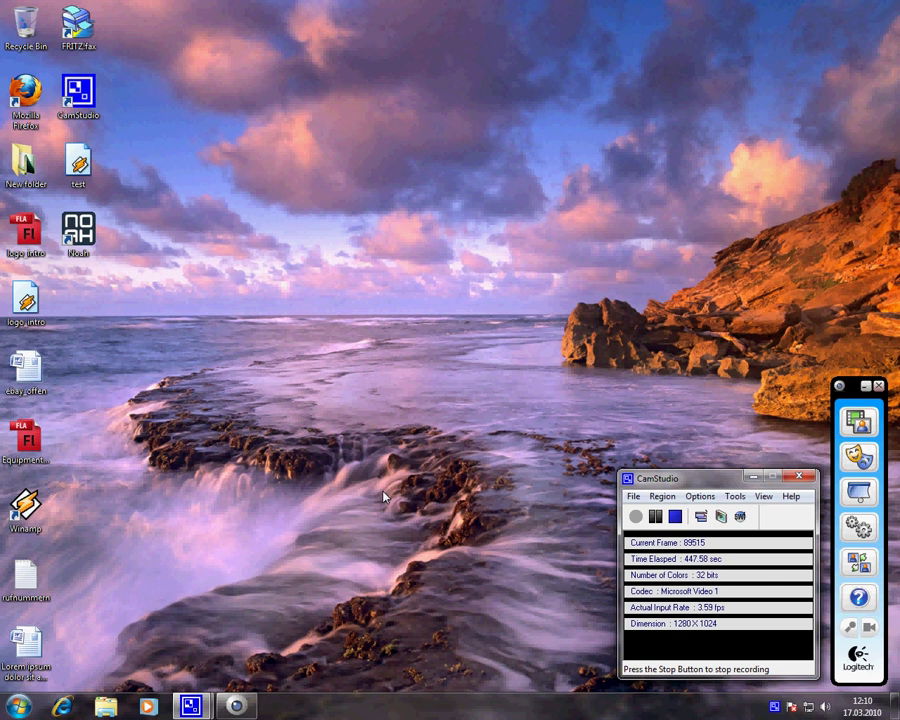